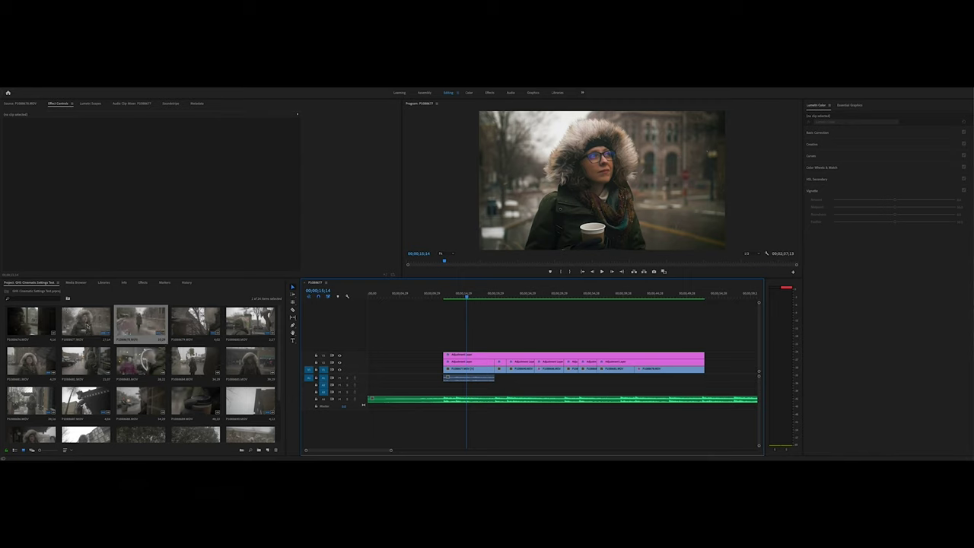
# Mark P1088677.MOV from 22;39;52;06 to 22;39;58;22 and create a new sequence from the marked clip.
pyautogui.doubleClick(88, 326)
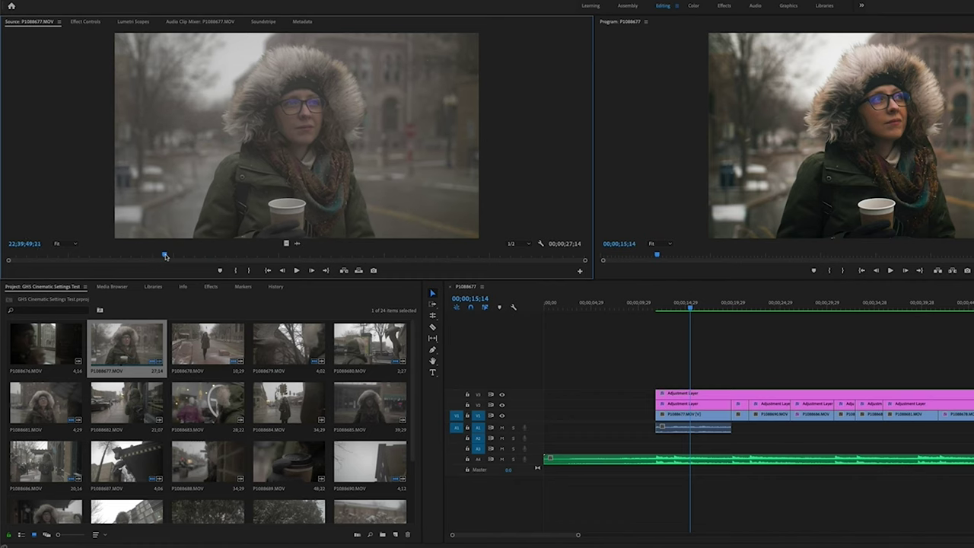
pyautogui.moveTo(165, 257); pyautogui.dragTo(218, 257)
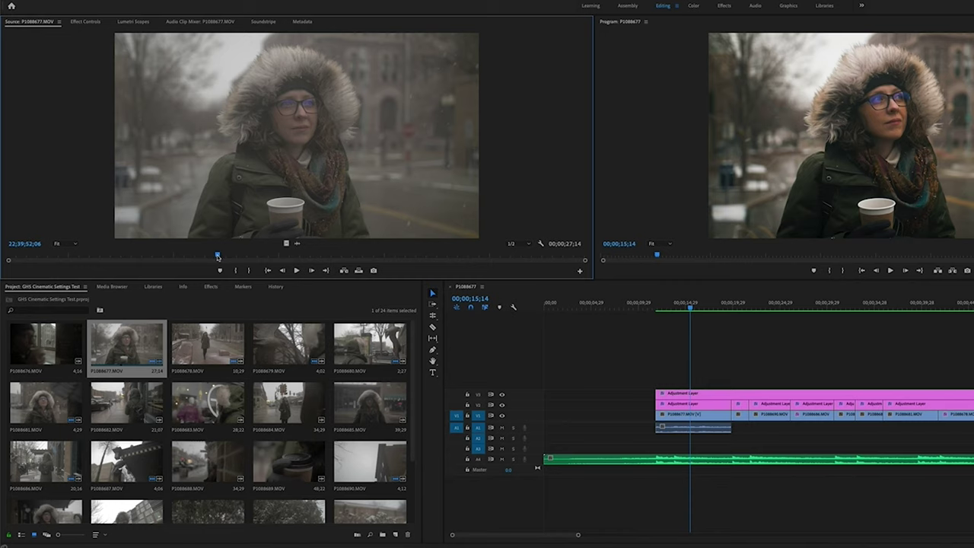
pyautogui.press('i')
pyautogui.moveTo(218, 257); pyautogui.dragTo(355, 258)
pyautogui.press('o')
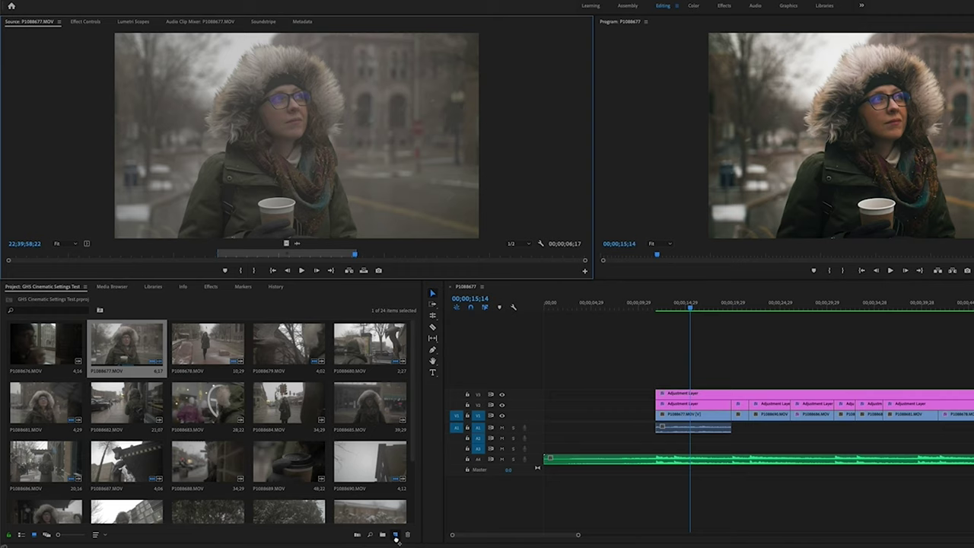
pyautogui.moveTo(396, 535); pyautogui.dragTo(395, 535)
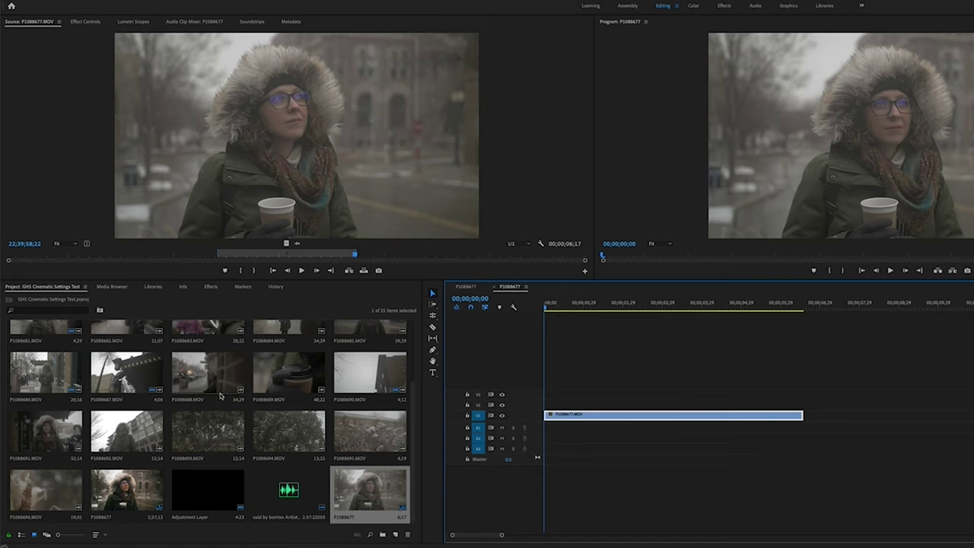
# Preview the footage of P1088682.MOV in the source monitor.
pyautogui.scroll(2, 219, 394)
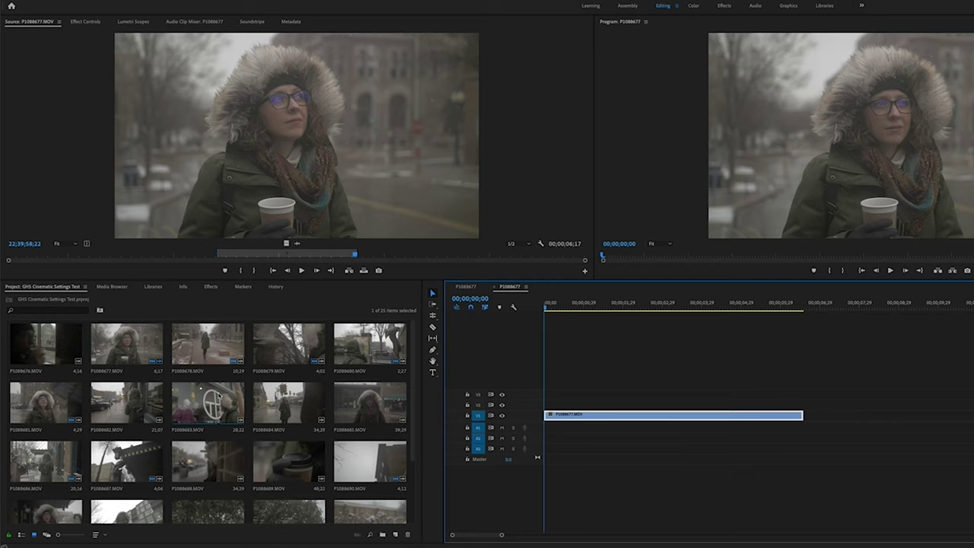
pyautogui.doubleClick(142, 403)
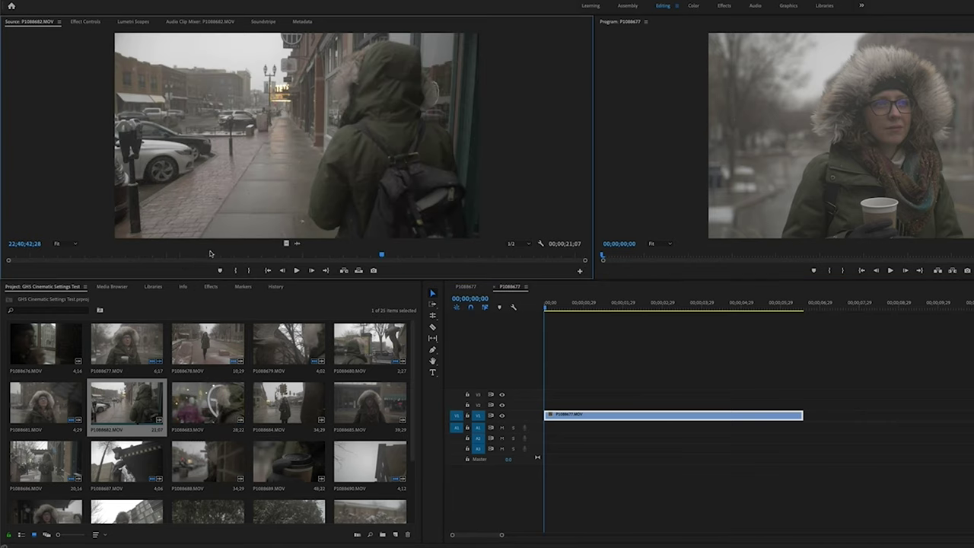
pyautogui.click(186, 256)
pyautogui.moveTo(187, 256); pyautogui.dragTo(277, 260)
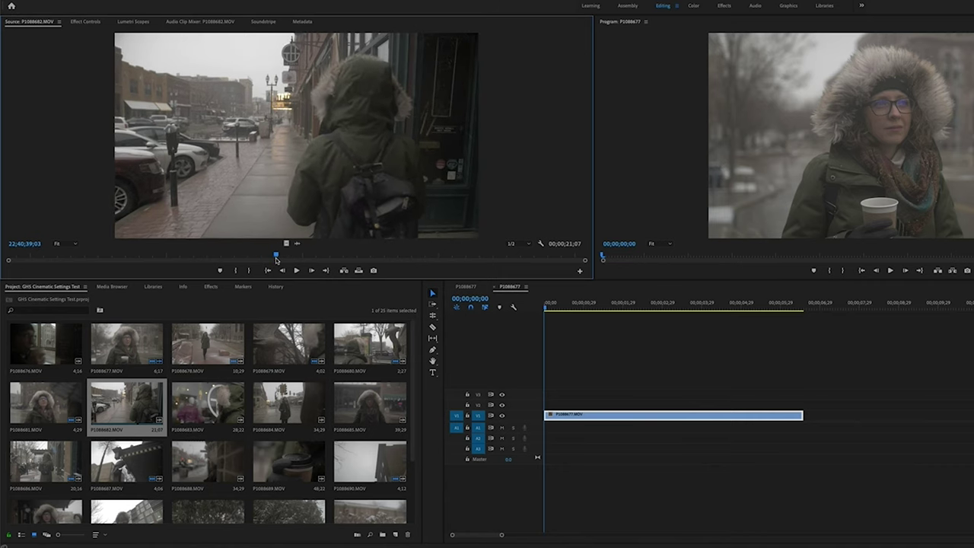
pyautogui.press('space')
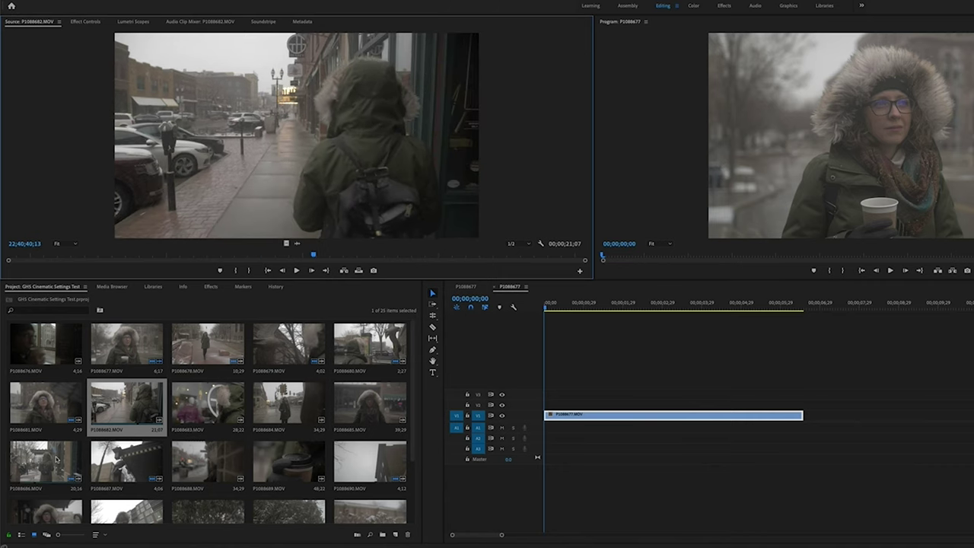
# Mark a section of P1088686.MOV ending at 22;41;29;15 and place it on V1 directly after the first clip.
pyautogui.doubleClick(55, 454)
pyautogui.moveTo(199, 257); pyautogui.dragTo(256, 259)
pyautogui.press('i')
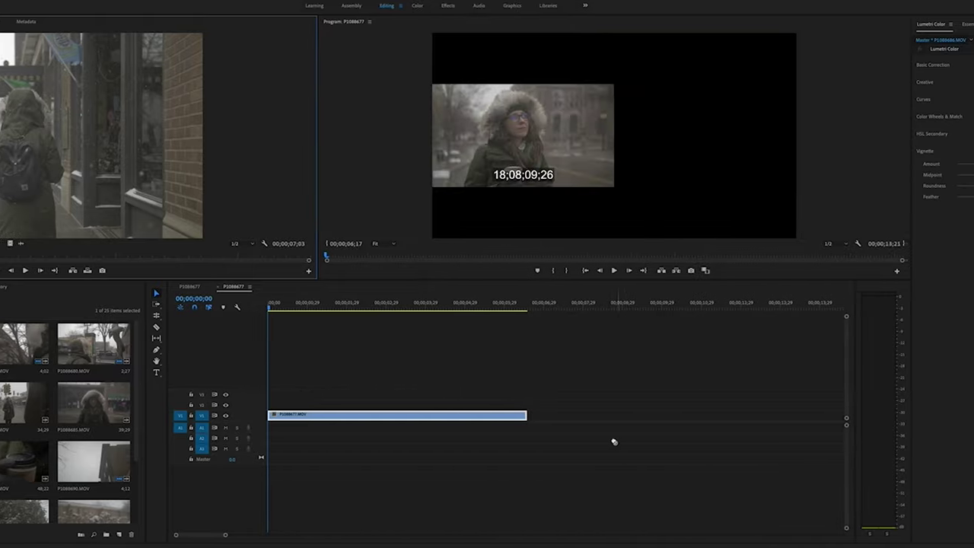
pyautogui.moveTo(614, 441); pyautogui.dragTo(533, 426)
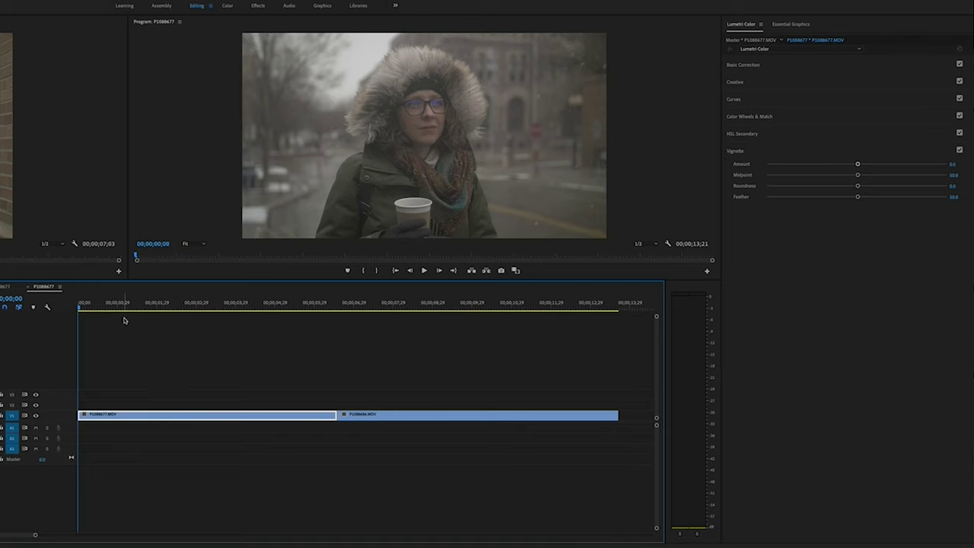
# Park the playhead at 00;00;02;29 and create a 3840 x 2160, 23.976 fps adjustment layer with square pixels.
pyautogui.click(165, 305)
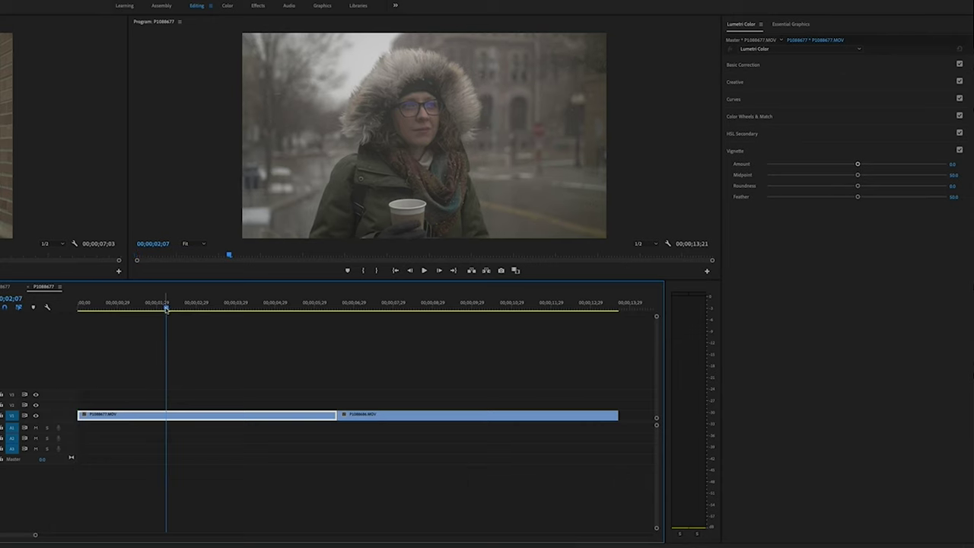
pyautogui.moveTo(166, 306); pyautogui.dragTo(197, 309)
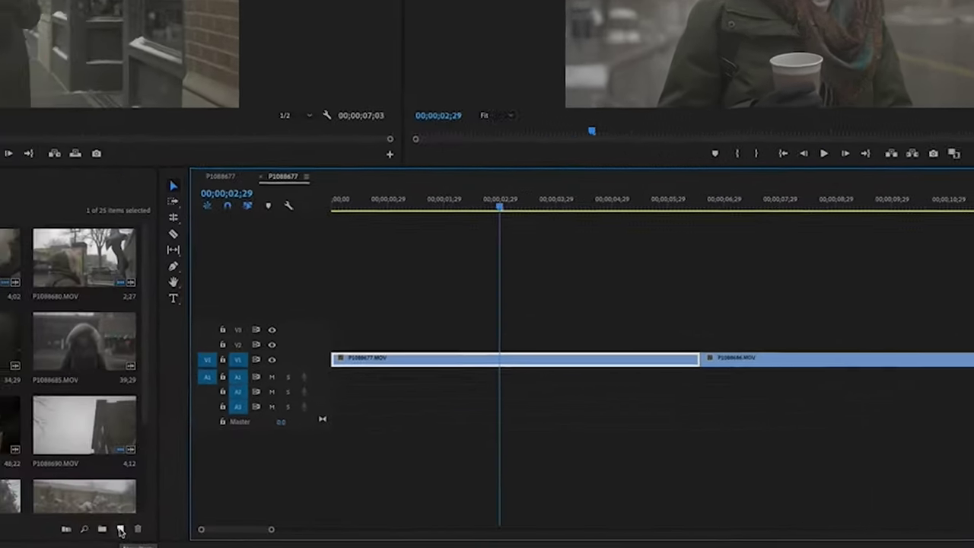
pyautogui.click(115, 528)
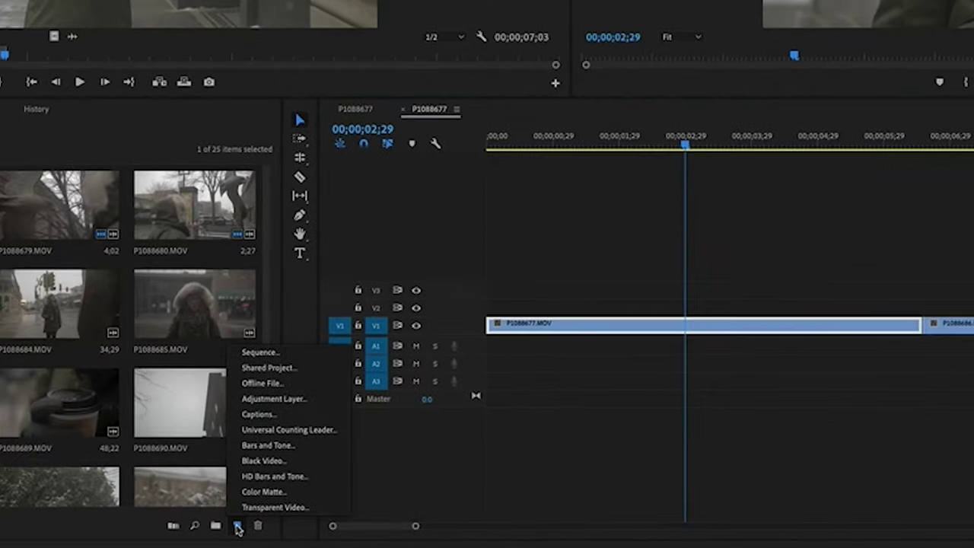
pyautogui.click(272, 404)
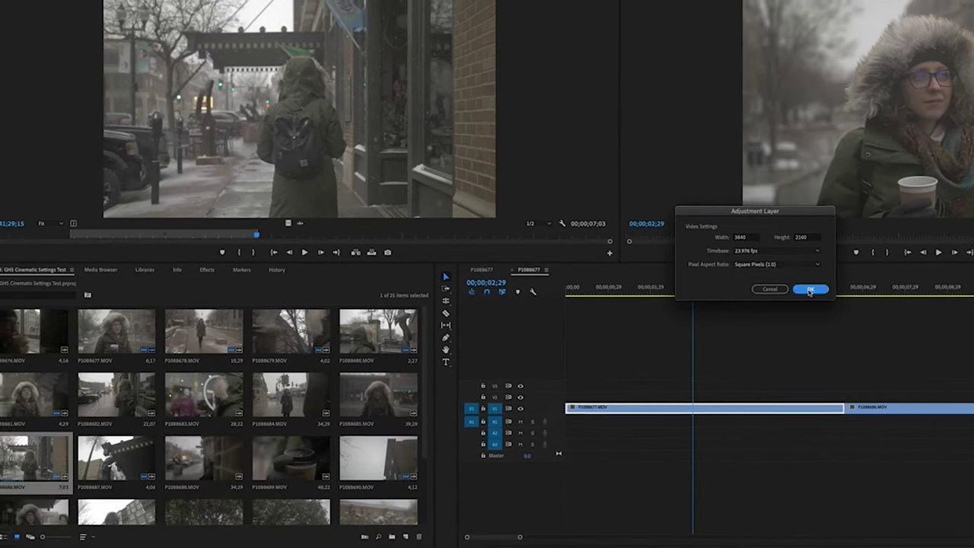
pyautogui.click(746, 297)
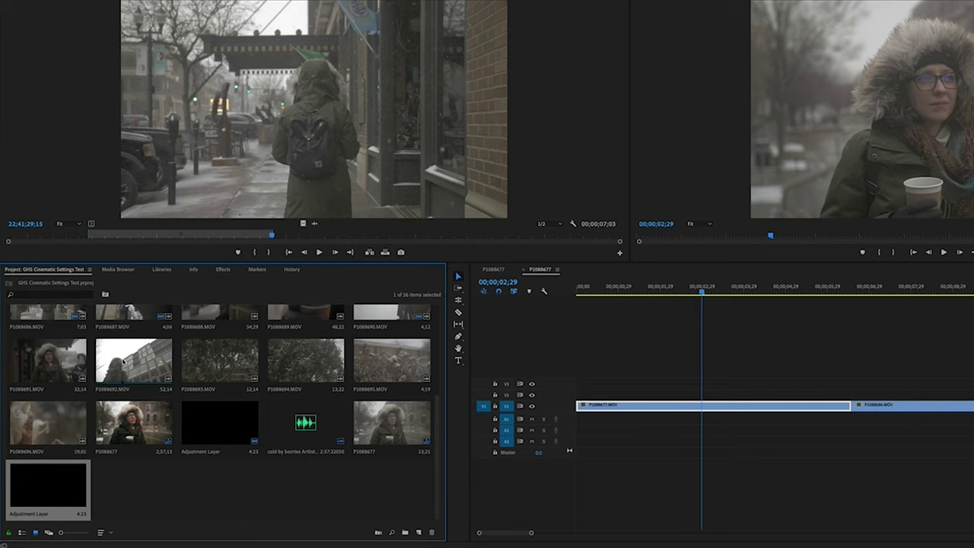
# Check the Interpret Footage frame rate settings of P1088692.MOV without changing them.
pyautogui.click(139, 363)
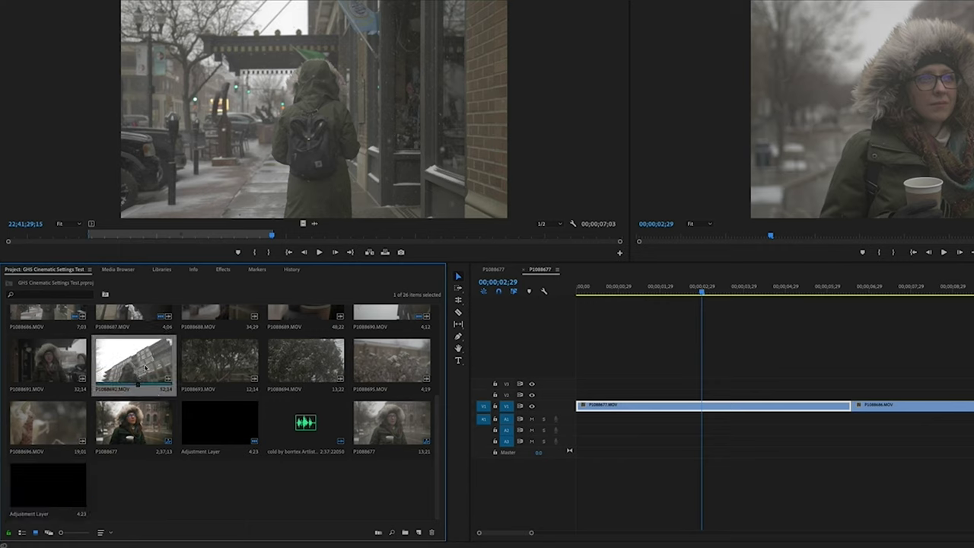
pyautogui.rightClick(130, 363)
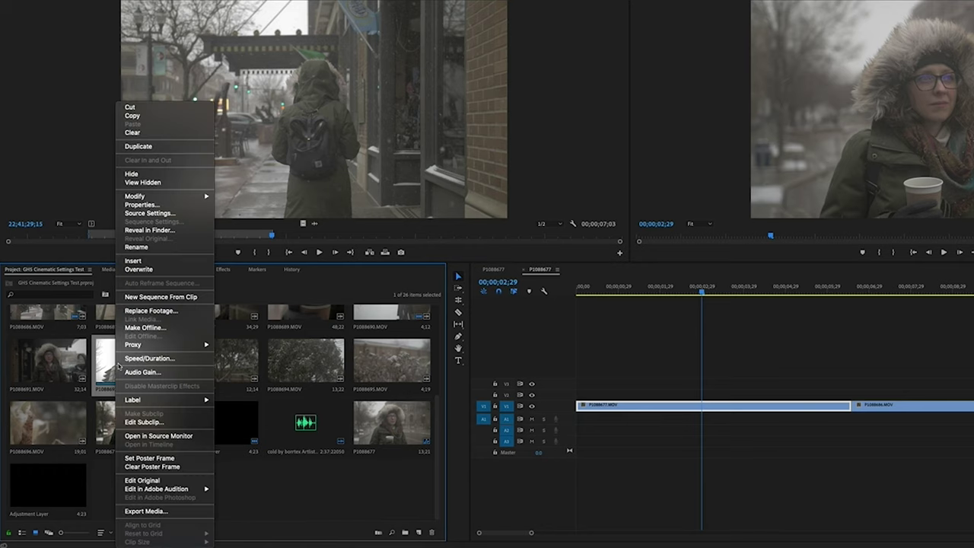
pyautogui.moveTo(190, 198)
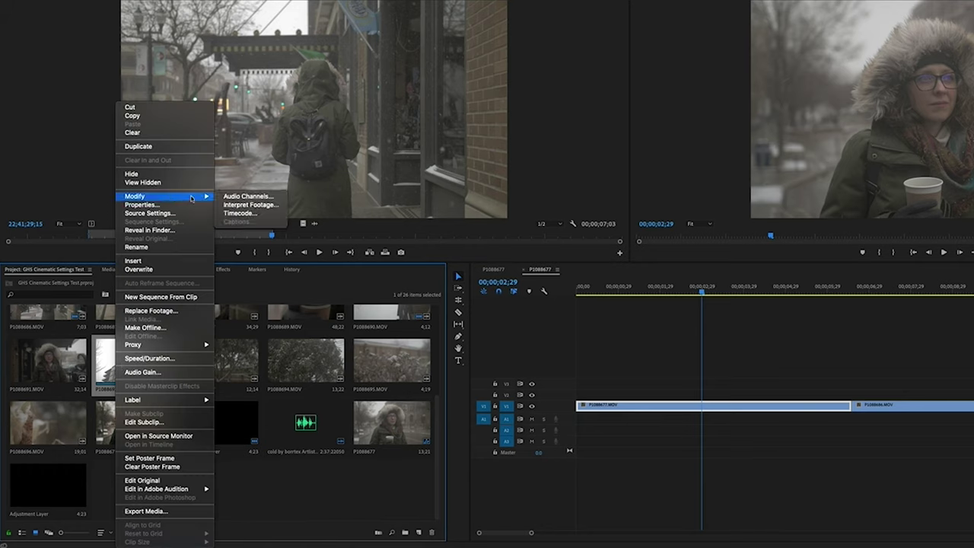
pyautogui.click(234, 206)
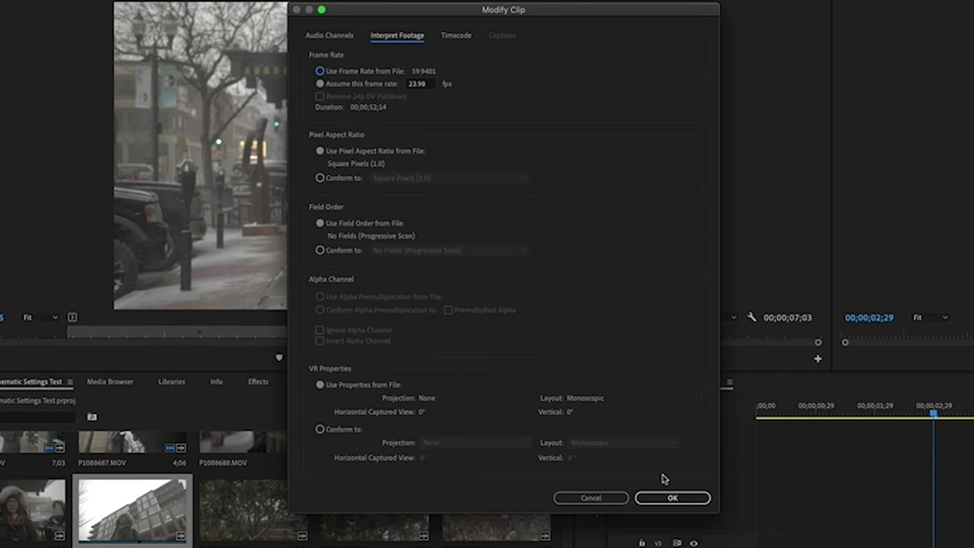
pyautogui.click(614, 498)
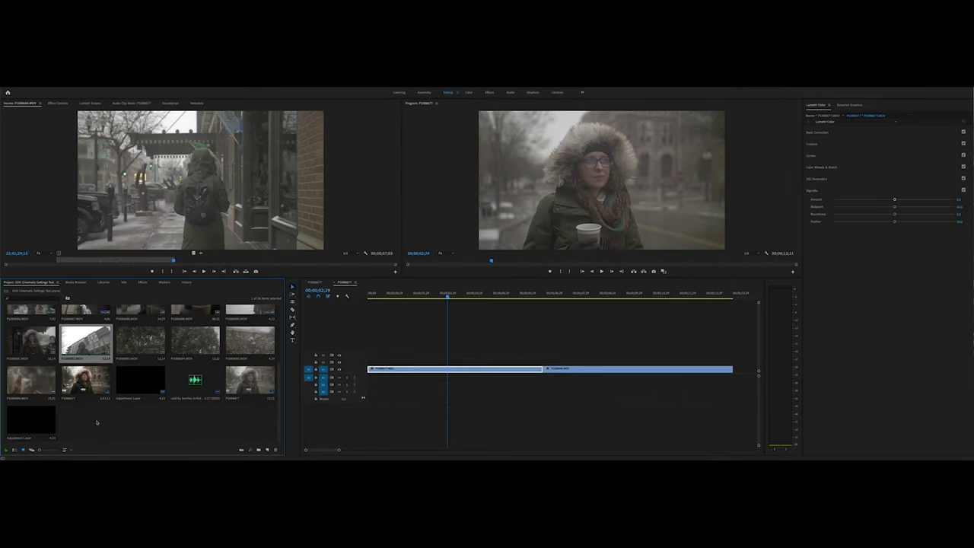
# Place the new adjustment layer on V2 above the P1088677.MOV clip and extend it to span that clip.
pyautogui.click(36, 419)
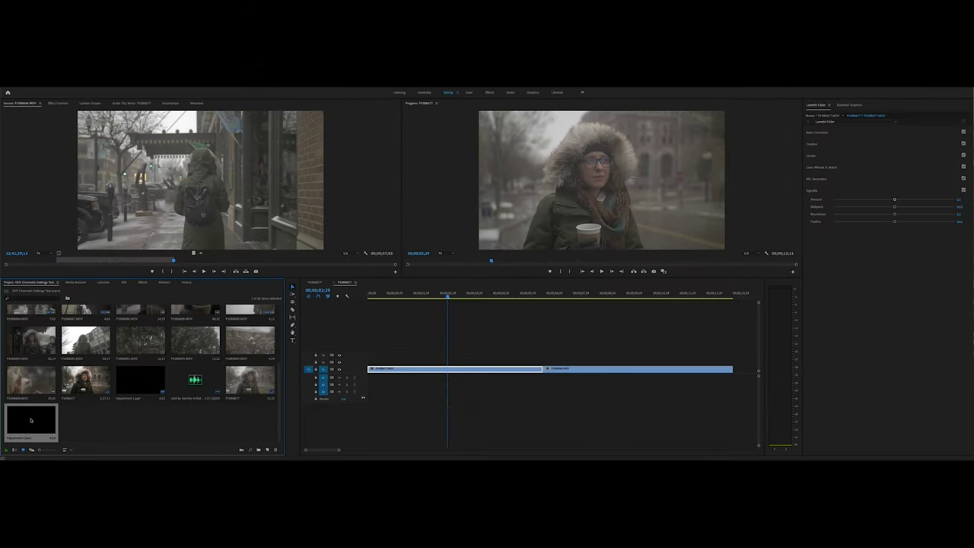
pyautogui.moveTo(22, 419); pyautogui.dragTo(393, 362)
pyautogui.click(454, 362)
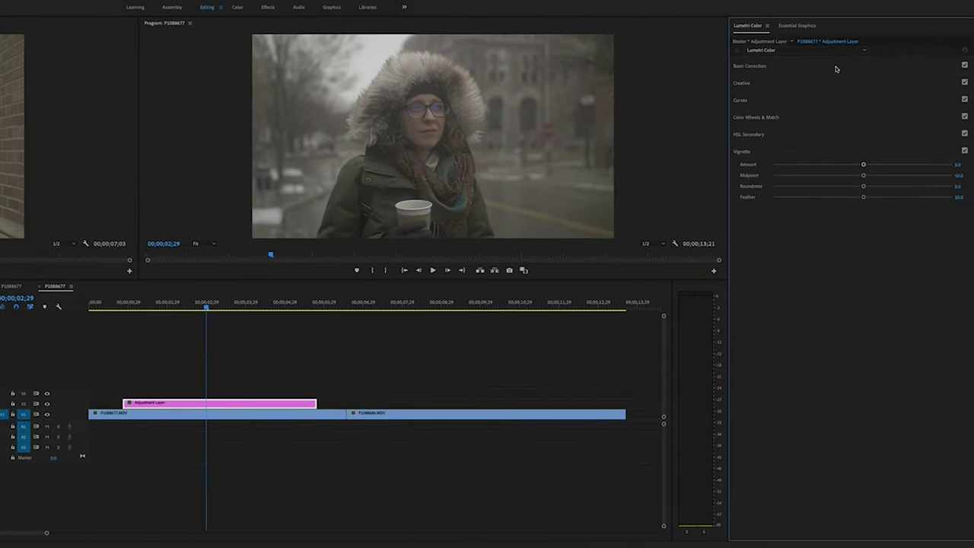
pyautogui.click(876, 131)
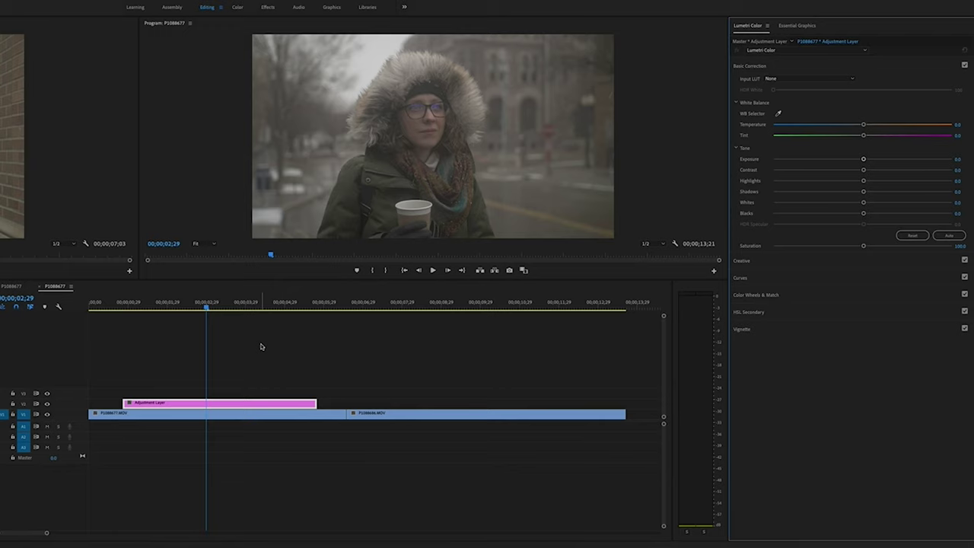
pyautogui.click(221, 403)
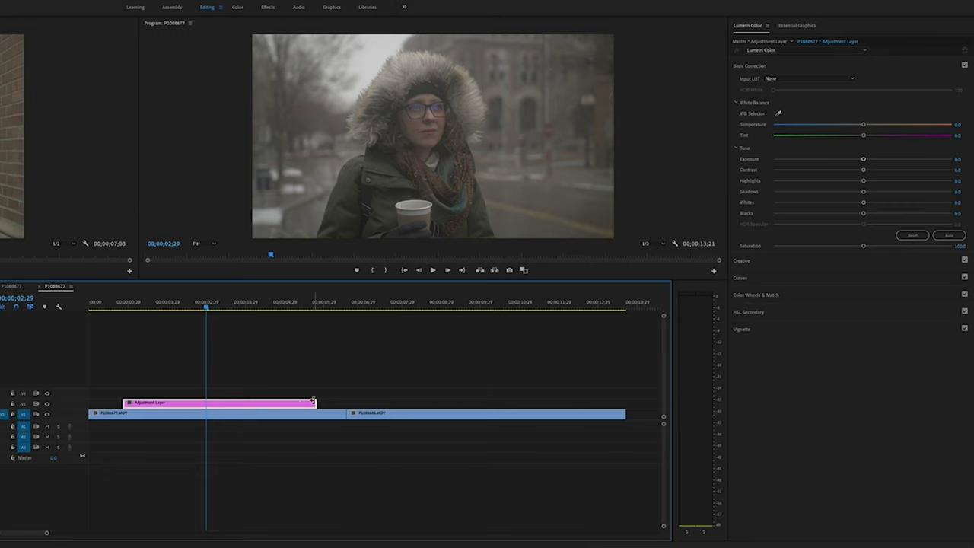
pyautogui.moveTo(124, 403); pyautogui.dragTo(89, 403)
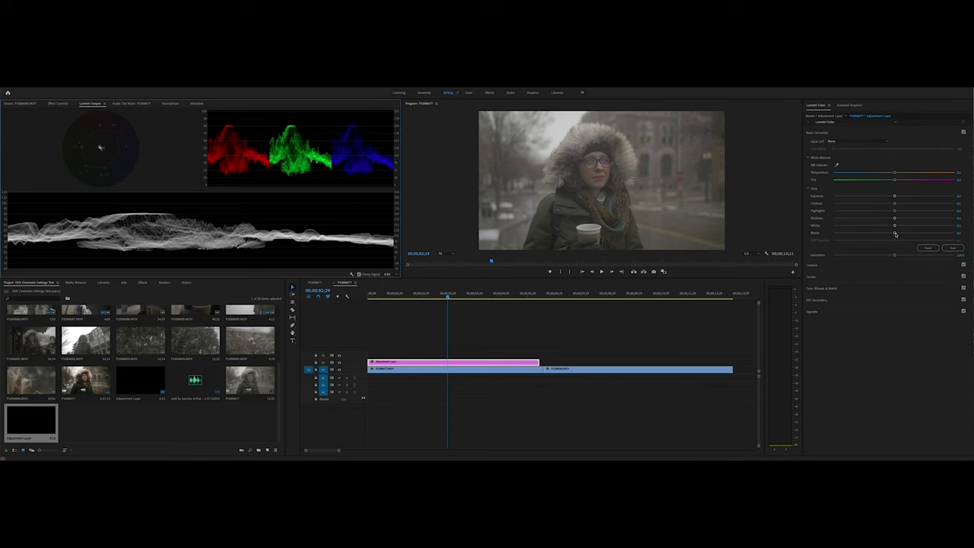
# Set the adjustment layer's Lumetri Basic Correction Blacks to about -31 and Whites to about 35.
pyautogui.moveTo(895, 234); pyautogui.dragTo(873, 239)
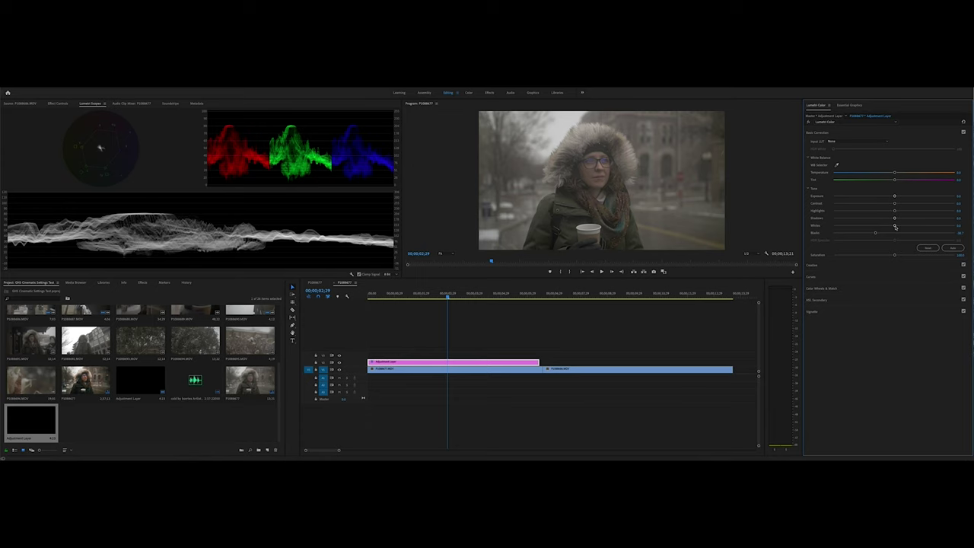
pyautogui.moveTo(894, 227); pyautogui.dragTo(921, 227)
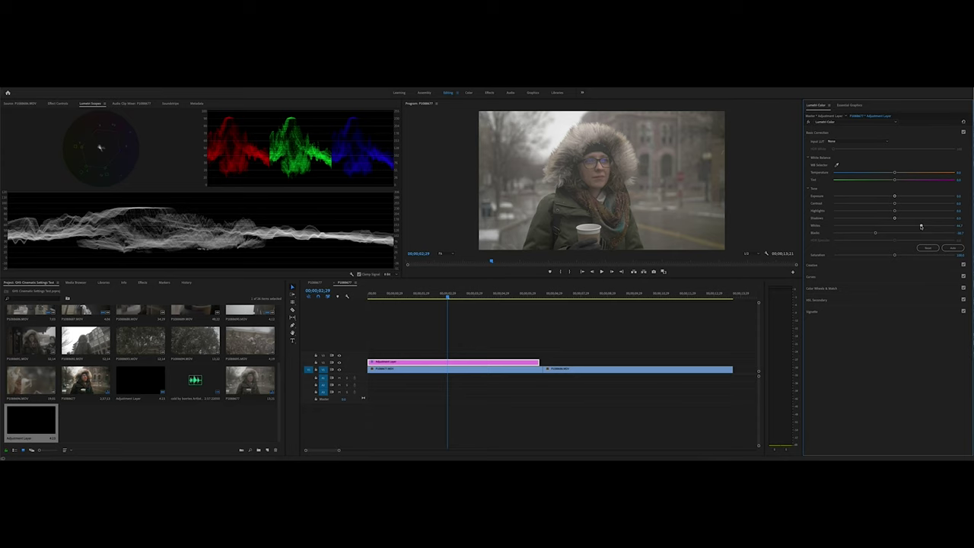
pyautogui.moveTo(920, 227); pyautogui.dragTo(919, 227)
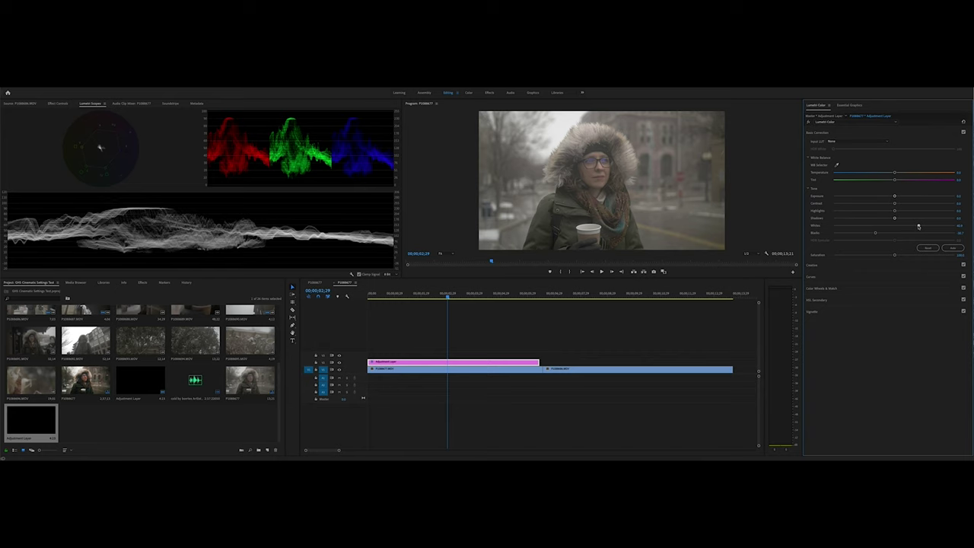
pyautogui.moveTo(918, 226); pyautogui.dragTo(917, 226)
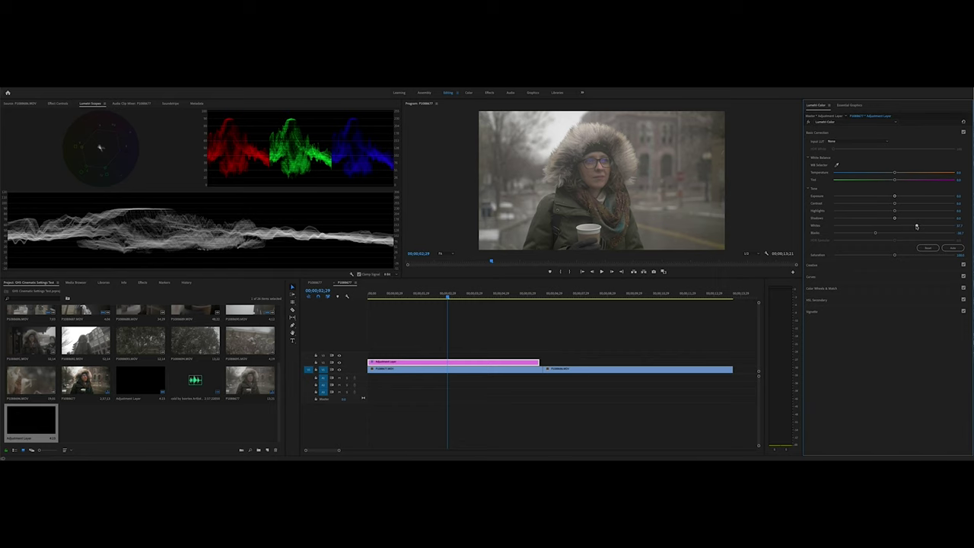
pyautogui.moveTo(916, 226); pyautogui.dragTo(915, 226)
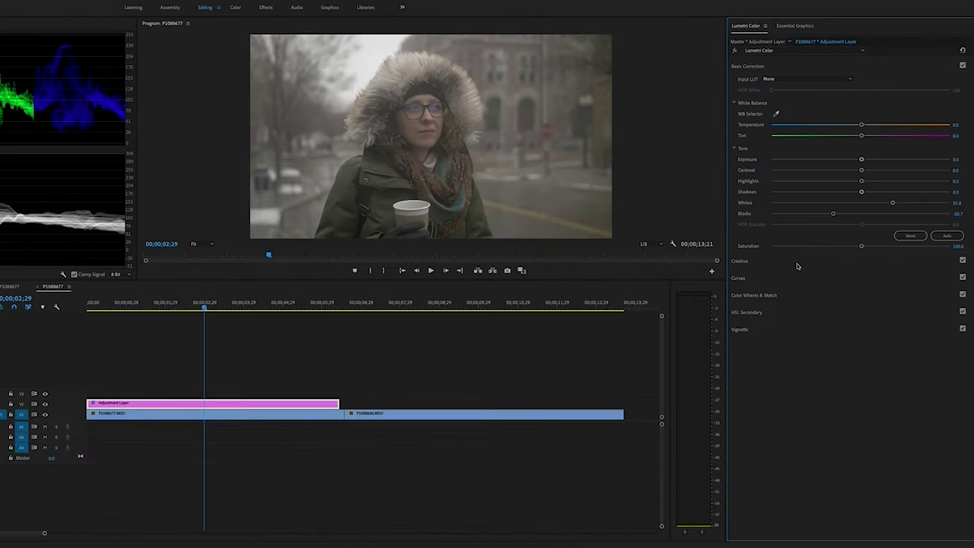
# Raise the adjustment layer's Creative Saturation to about 110 in Lumetri Color.
pyautogui.click(829, 264)
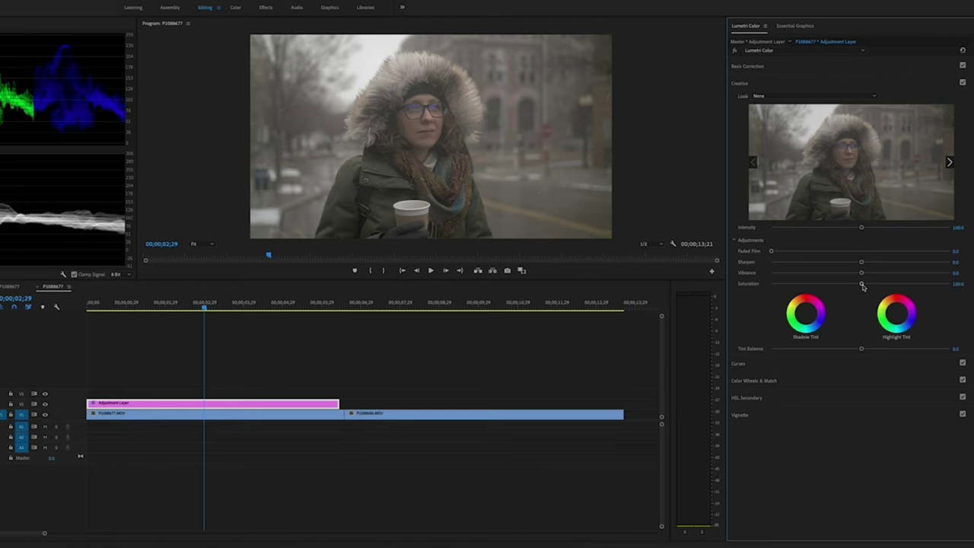
pyautogui.moveTo(860, 288); pyautogui.dragTo(867, 286)
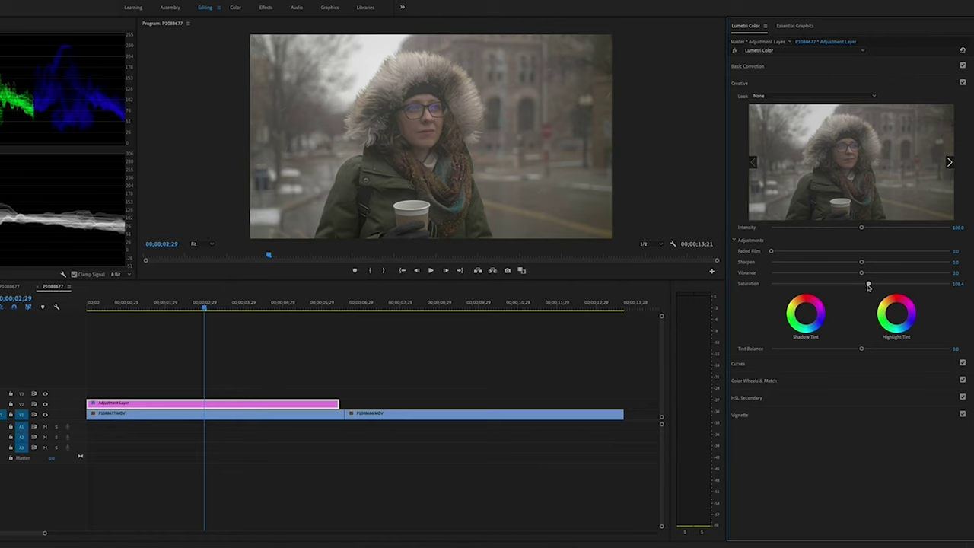
pyautogui.moveTo(867, 286); pyautogui.dragTo(869, 286)
pyautogui.moveTo(869, 286); pyautogui.dragTo(868, 286)
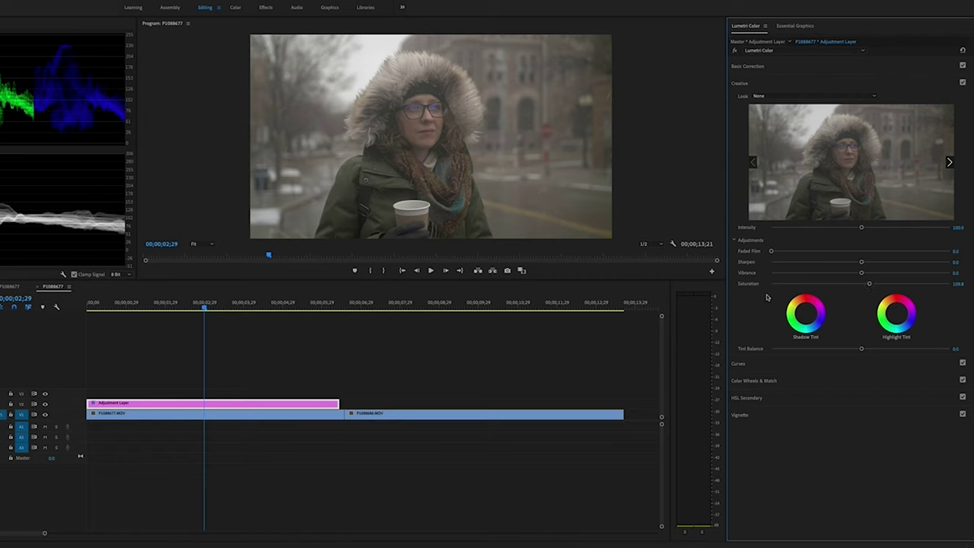
# Add two control points to the white RGB curve, one at the lower quarter and one at the upper quarter.
pyautogui.click(774, 366)
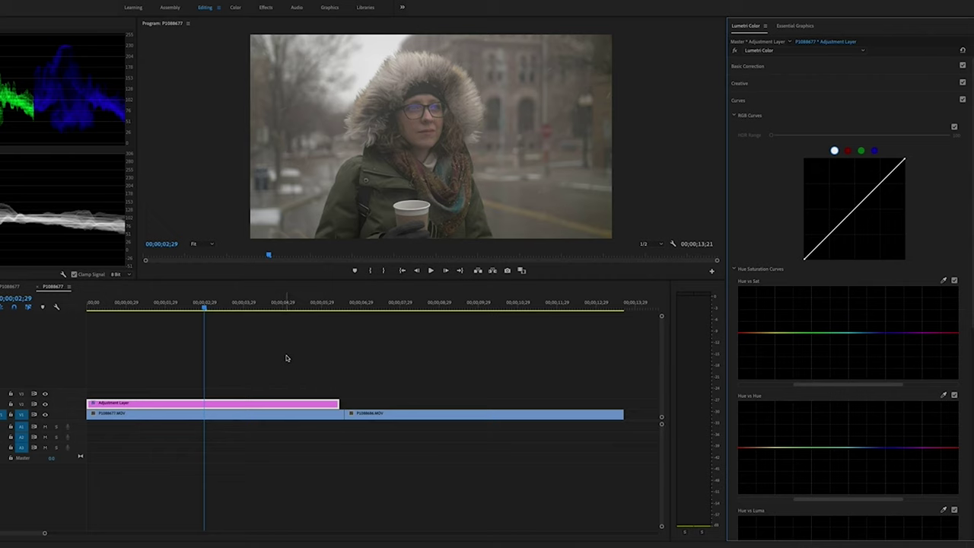
pyautogui.click(829, 235)
pyautogui.click(880, 183)
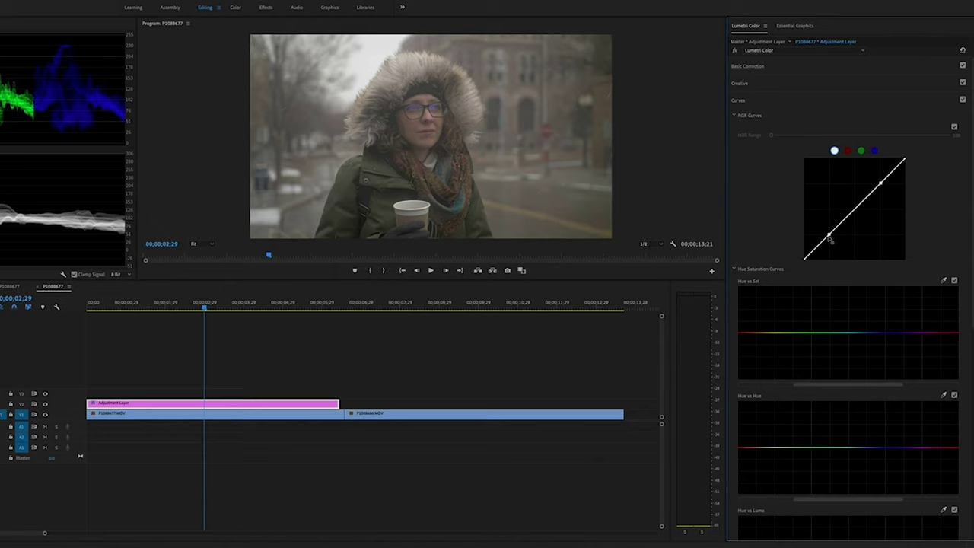
# Shape the white RGB curve into a gentle S by lowering the shadow control point and raising the highlight control point.
pyautogui.moveTo(830, 239); pyautogui.dragTo(875, 252)
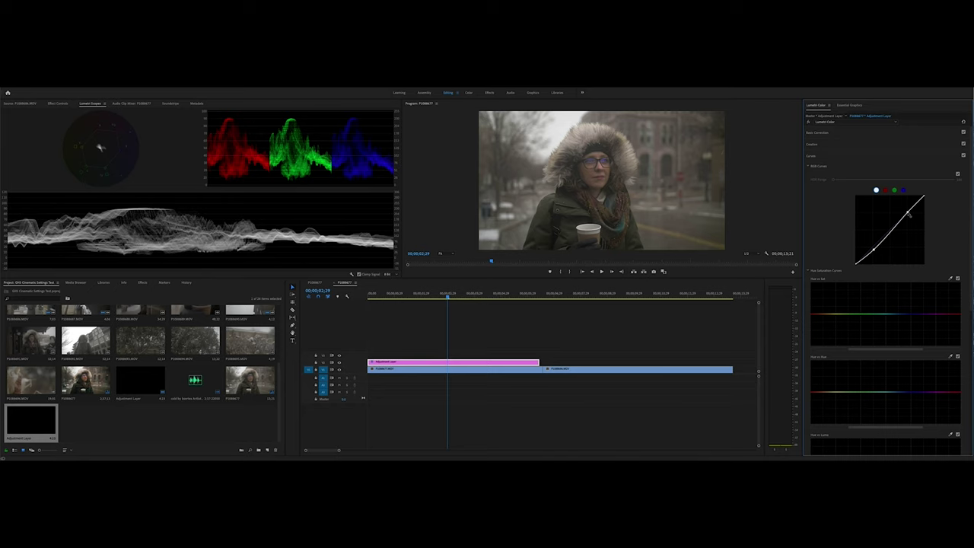
pyautogui.moveTo(907, 214); pyautogui.dragTo(906, 213)
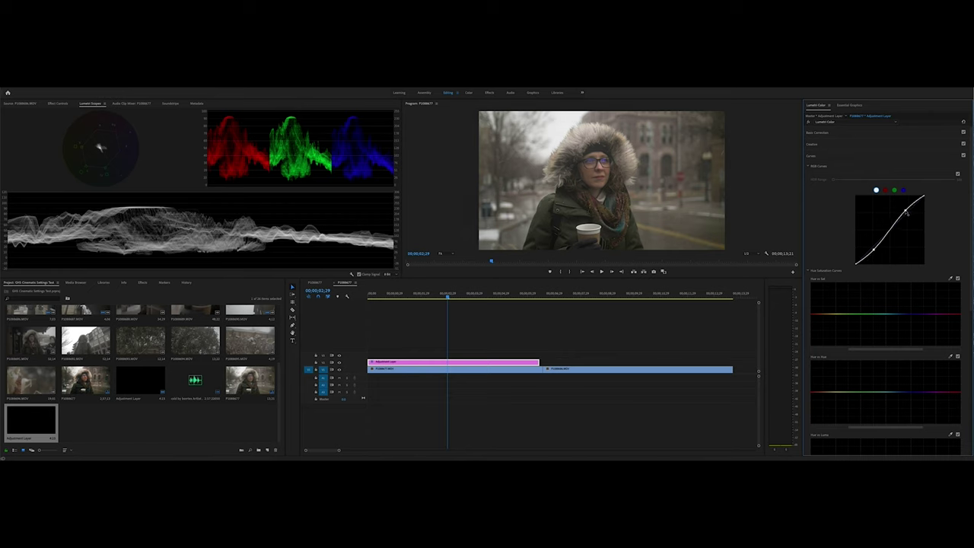
pyautogui.moveTo(874, 252); pyautogui.dragTo(875, 254)
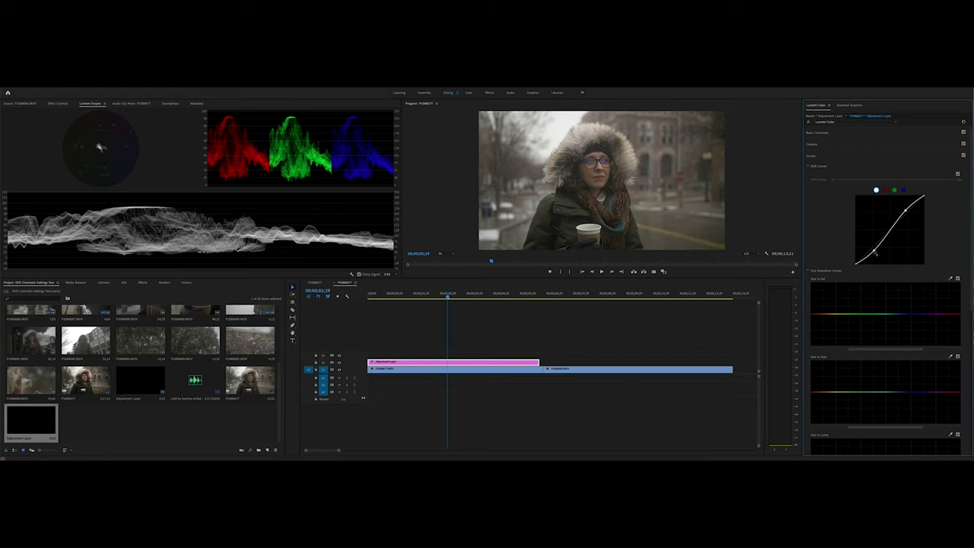
pyautogui.moveTo(875, 254); pyautogui.dragTo(875, 255)
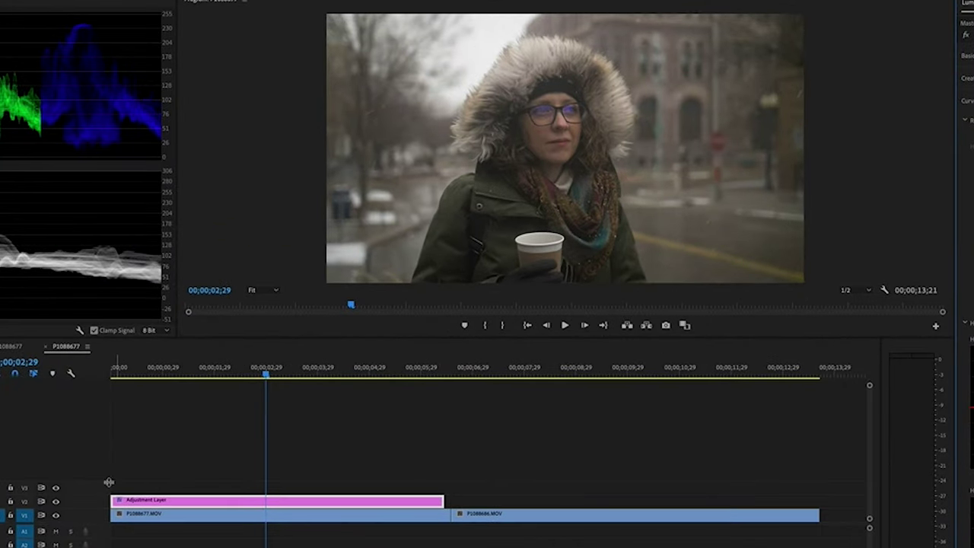
# Toggle the visibility of track V2 to compare the footage with and without the correction.
pyautogui.click(55, 503)
pyautogui.click(56, 503)
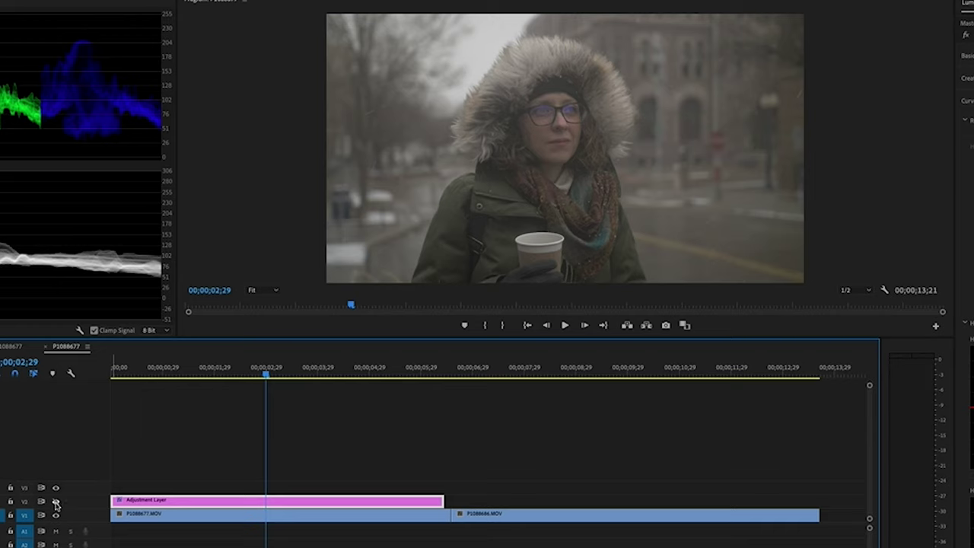
pyautogui.click(55, 503)
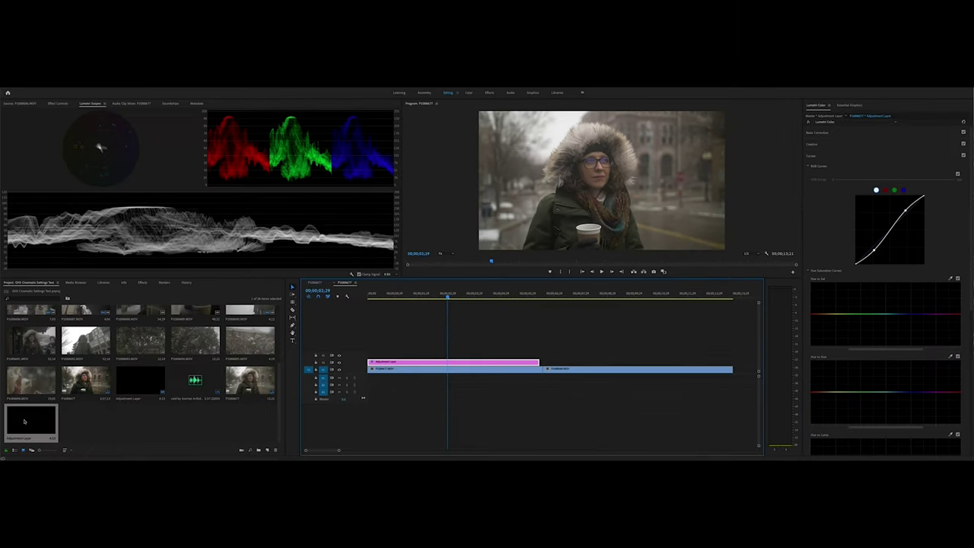
# Place a second adjustment layer on V3 from the sequence start and extend it to span both clips.
pyautogui.moveTo(27, 423); pyautogui.dragTo(368, 355)
pyautogui.moveTo(512, 354); pyautogui.dragTo(729, 355)
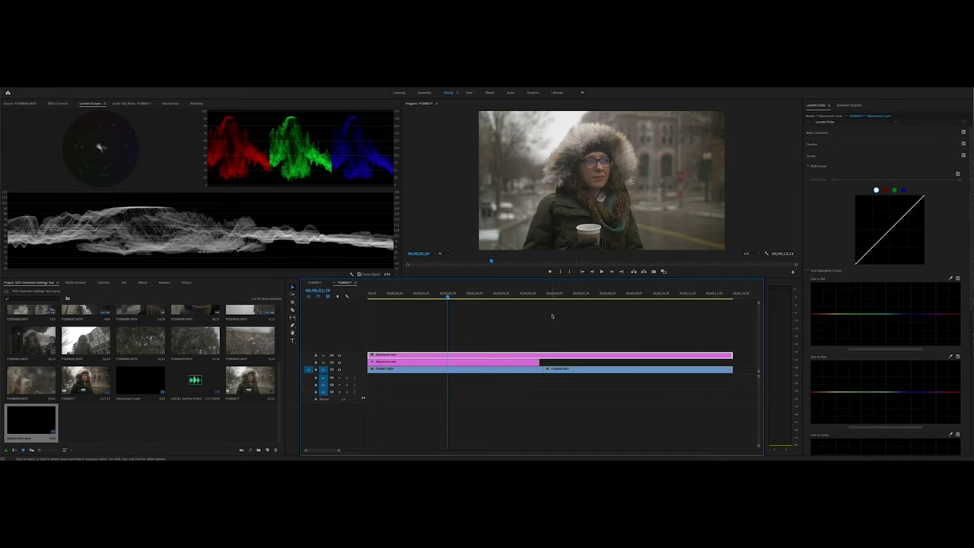
pyautogui.click(508, 366)
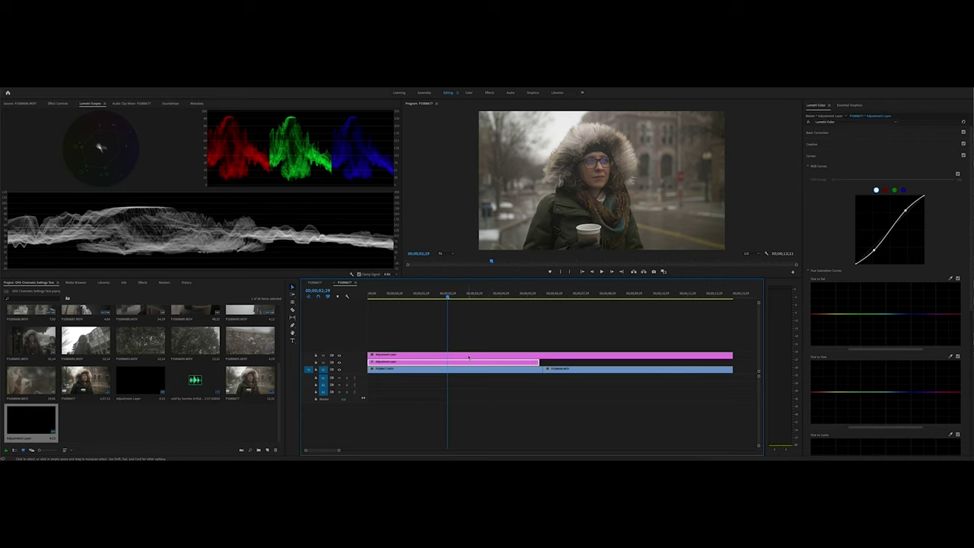
# Apply the CH YouTube Punch creative look to the V3 adjustment layer in Lumetri Color.
pyautogui.click(468, 356)
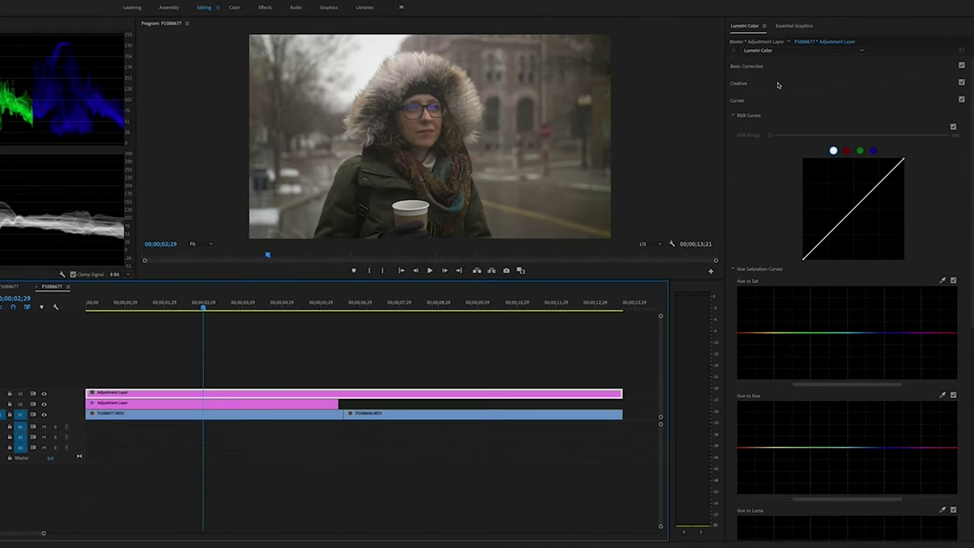
pyautogui.click(862, 106)
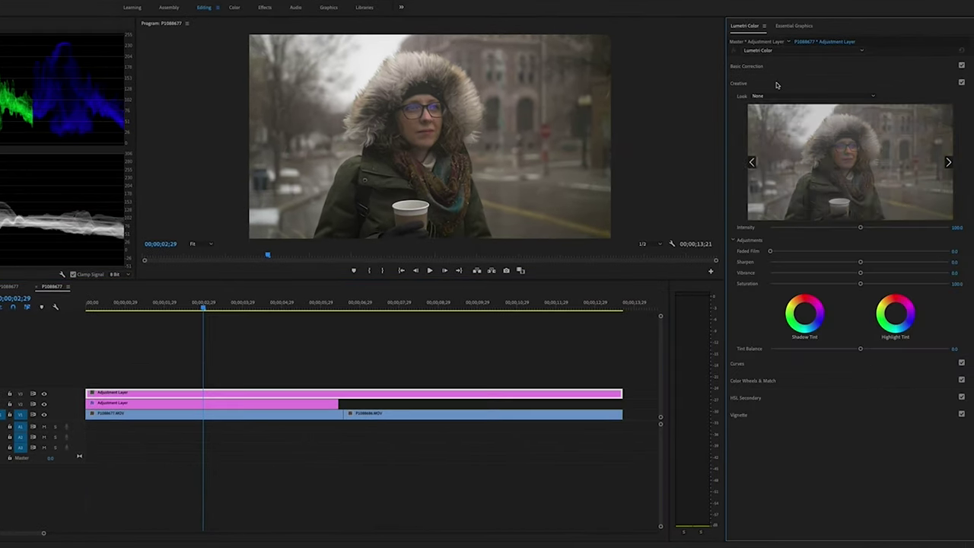
pyautogui.click(875, 96)
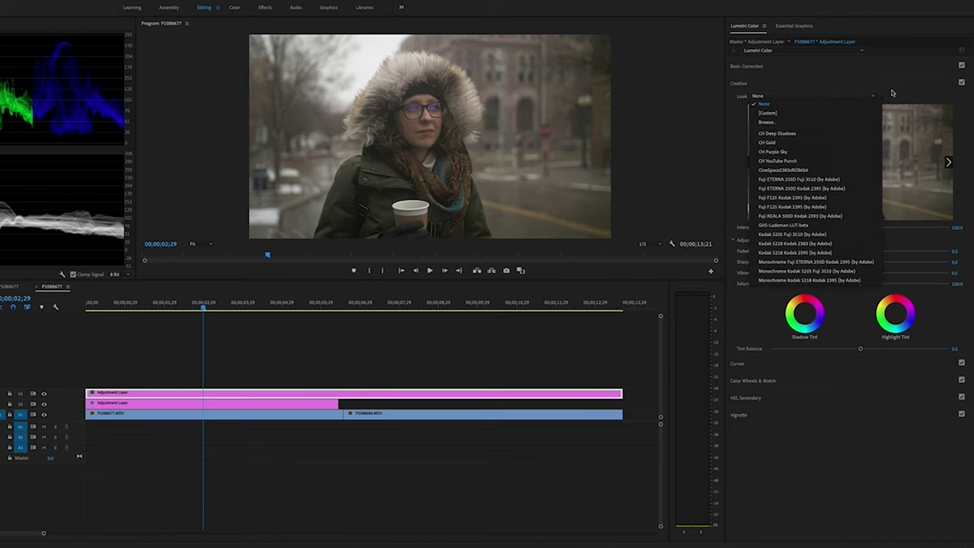
pyautogui.click(778, 162)
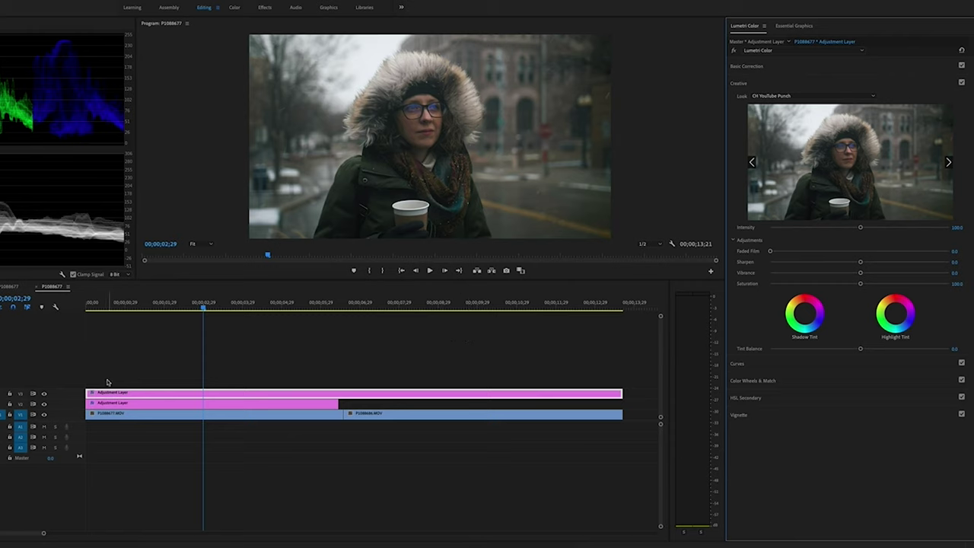
# Hide tracks V3 and V2, then restore them one at a time to compare the ungraded, corrected and fully graded image.
pyautogui.click(44, 394)
pyautogui.click(43, 405)
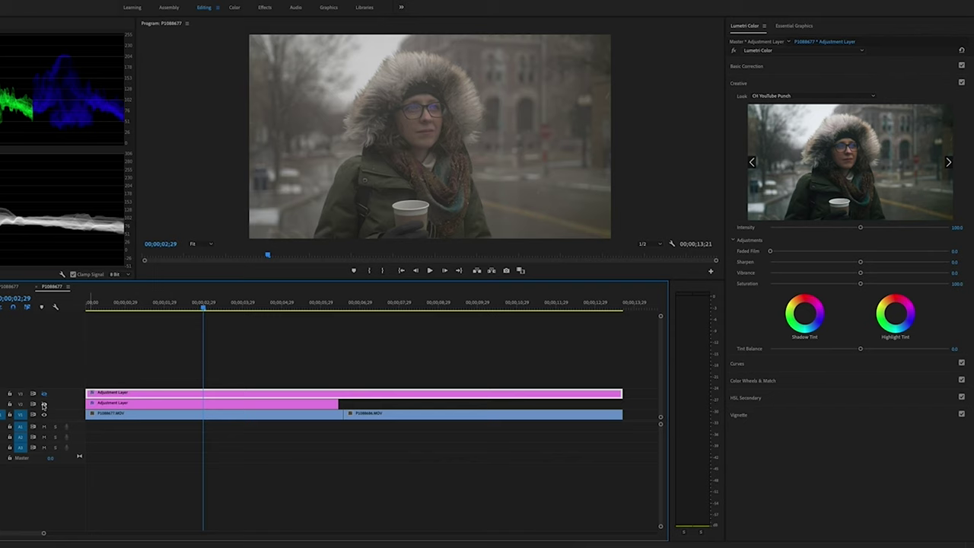
pyautogui.click(44, 403)
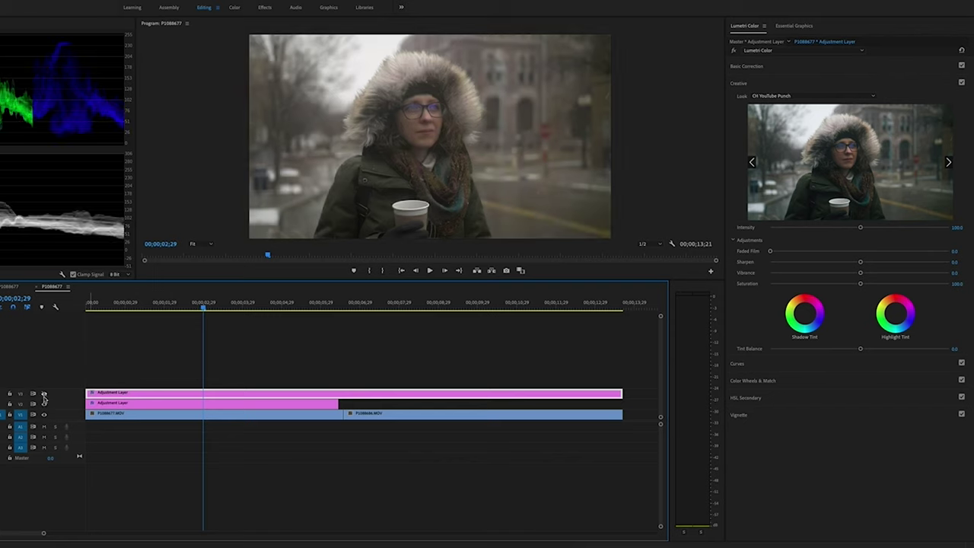
pyautogui.click(44, 394)
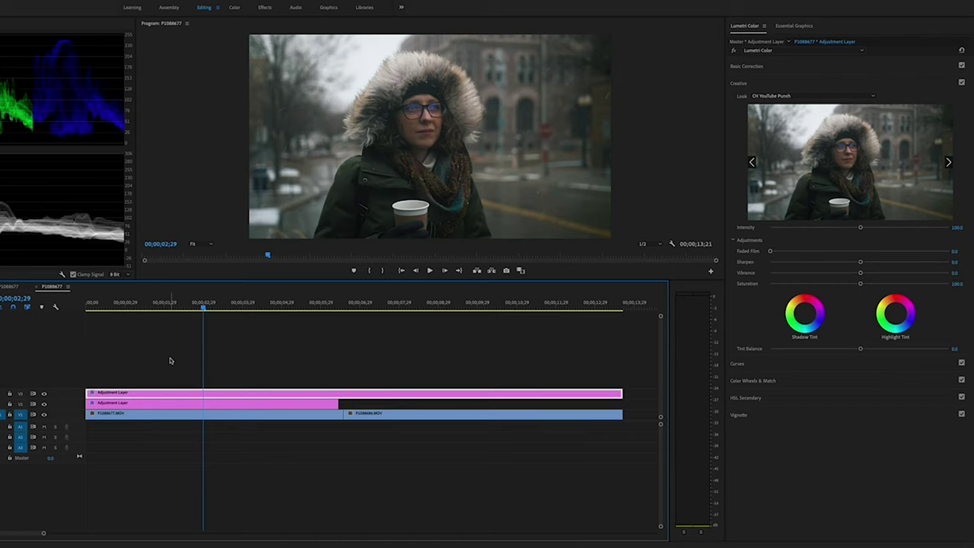
# Warm the V2 adjustment layer by setting its Basic Correction Temperature to about 10.2.
pyautogui.click(173, 405)
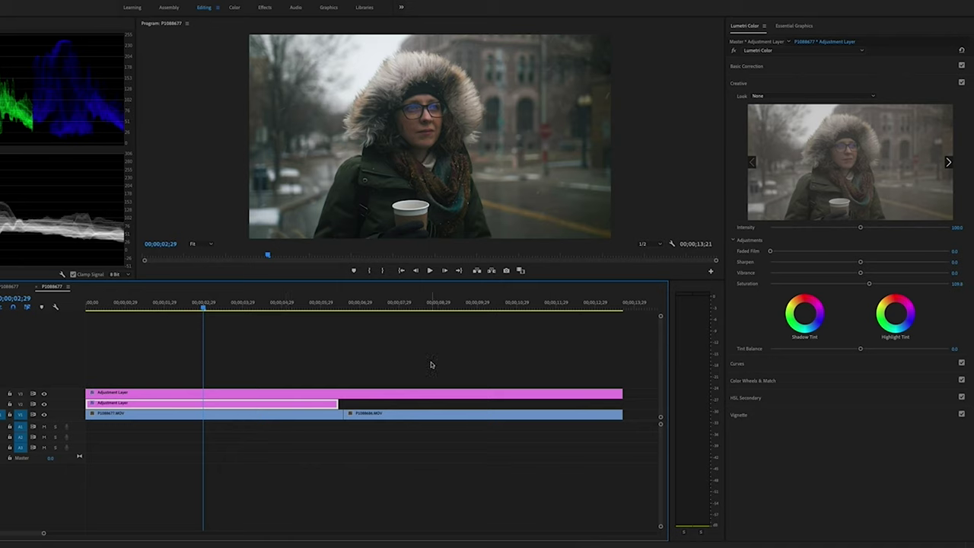
pyautogui.click(802, 69)
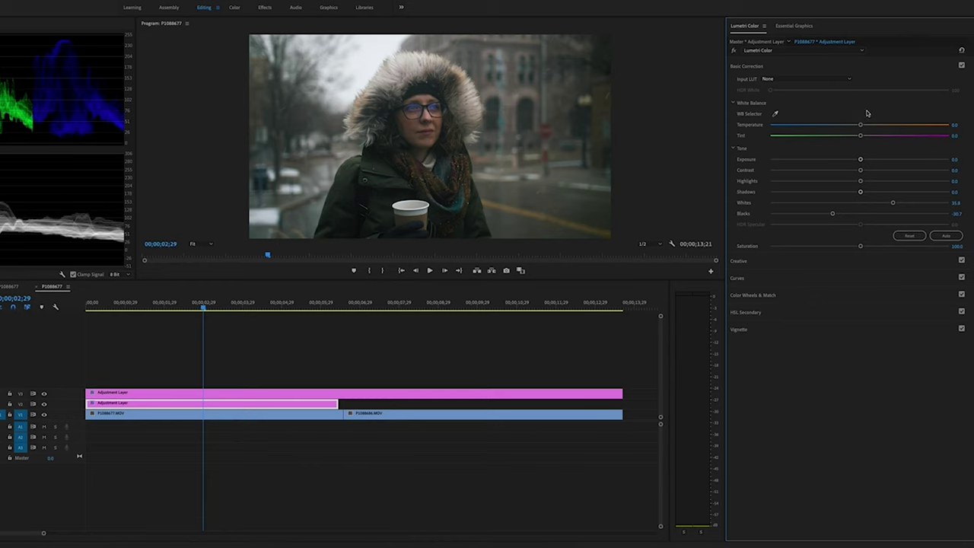
pyautogui.moveTo(861, 127); pyautogui.dragTo(864, 128)
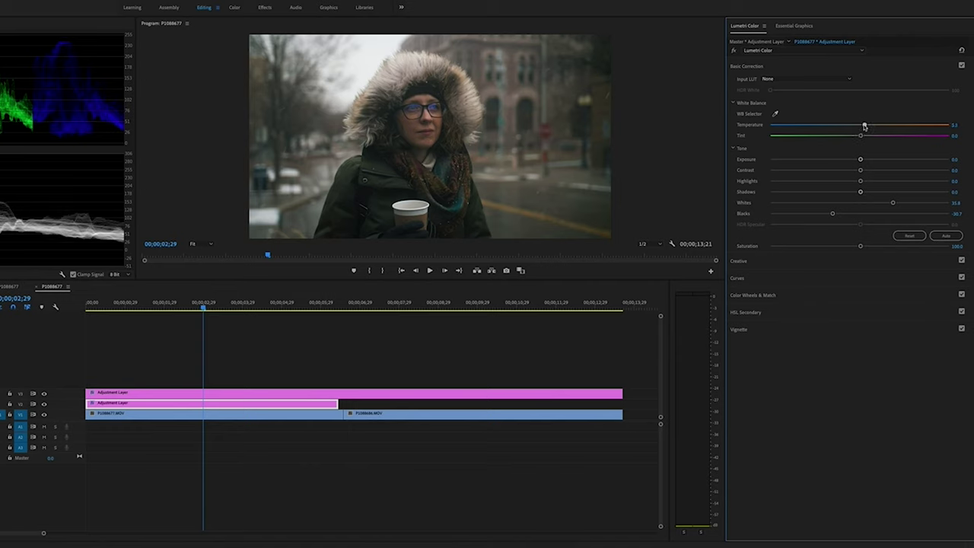
pyautogui.moveTo(864, 128); pyautogui.dragTo(865, 127)
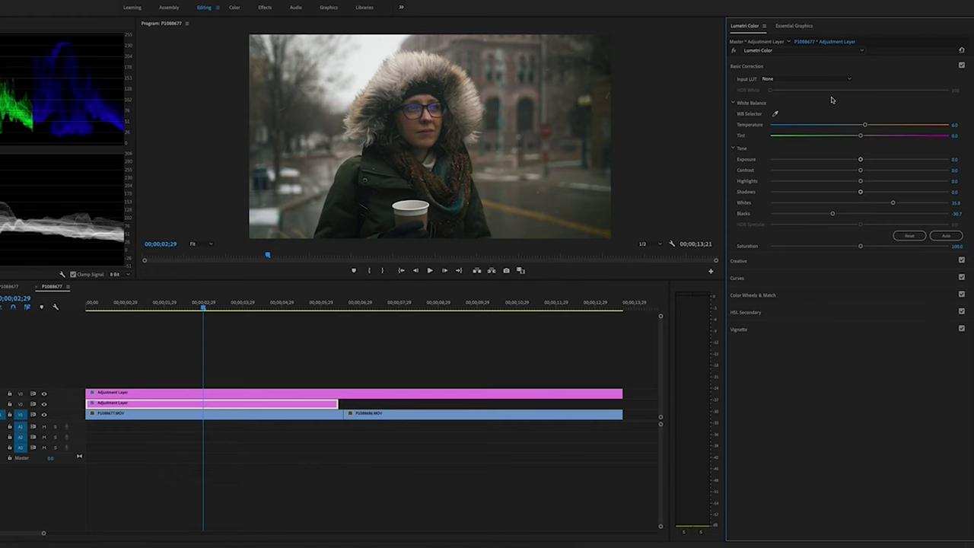
pyautogui.moveTo(865, 126); pyautogui.dragTo(866, 125)
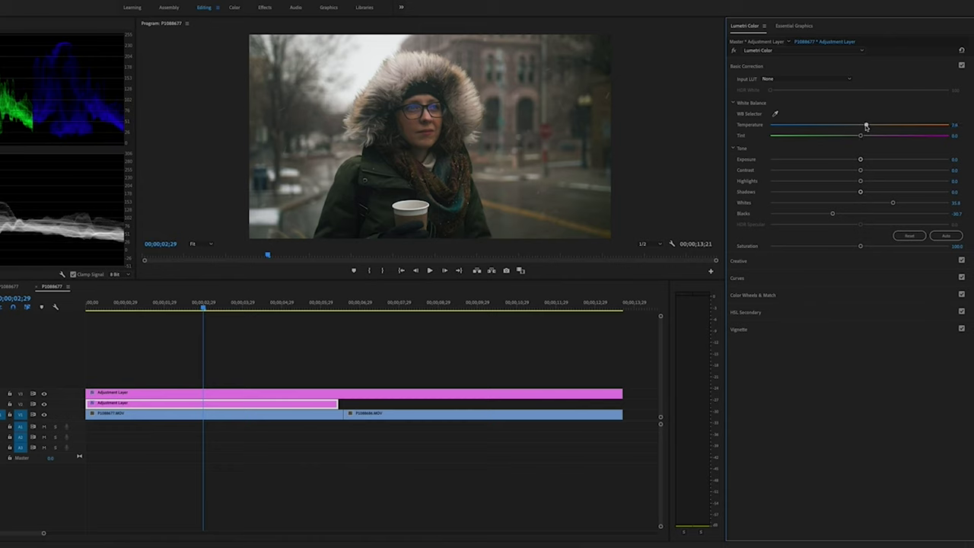
pyautogui.moveTo(866, 127); pyautogui.dragTo(867, 127)
pyautogui.moveTo(867, 127); pyautogui.dragTo(868, 127)
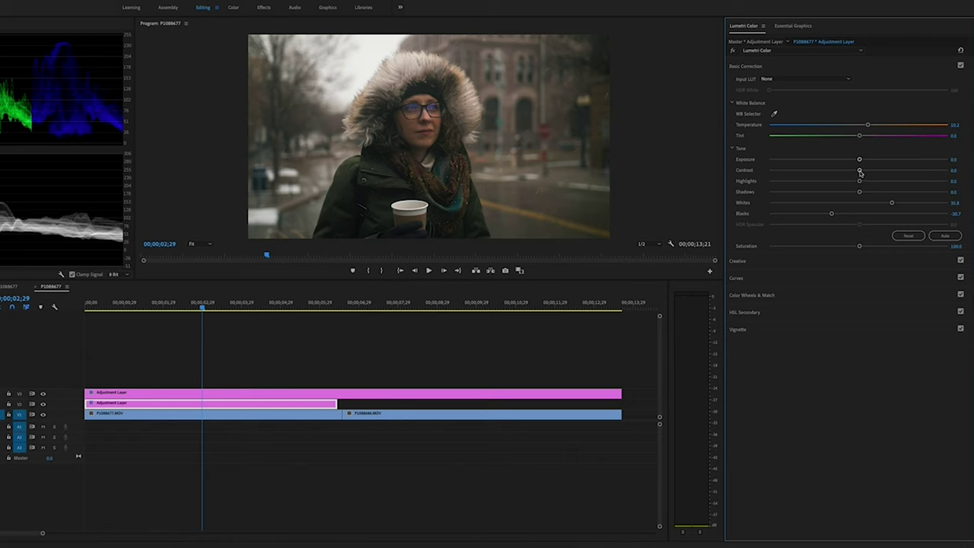
# Set the V2 adjustment layer's Contrast to about 17.7, Shadows to about 6 and Highlights to about -1.4.
pyautogui.moveTo(860, 173); pyautogui.dragTo(866, 174)
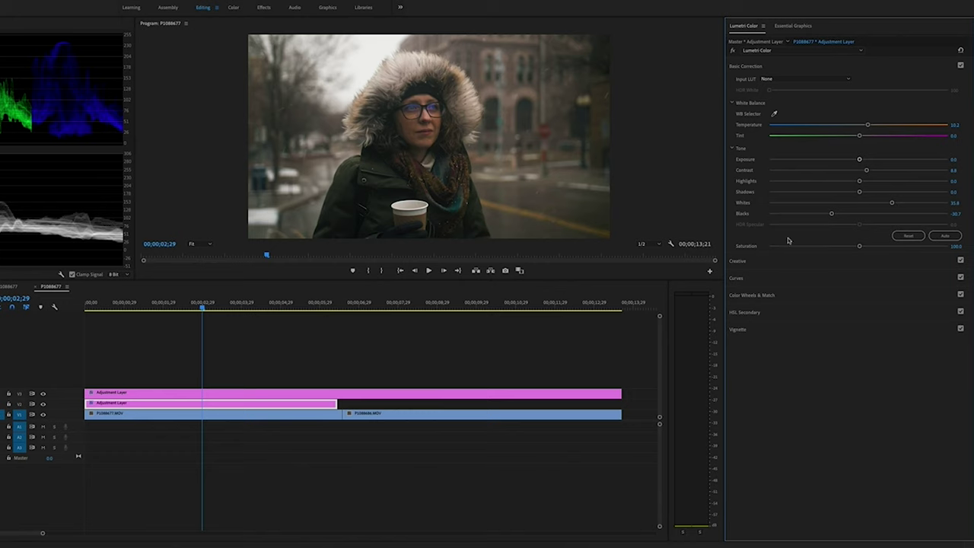
pyautogui.moveTo(866, 172)
pyautogui.mouseDown()
pyautogui.moveTo(884, 172)
pyautogui.moveTo(862, 172)
pyautogui.mouseUp()
pyautogui.moveTo(864, 172); pyautogui.dragTo(866, 171)
pyautogui.moveTo(867, 171); pyautogui.dragTo(874, 173)
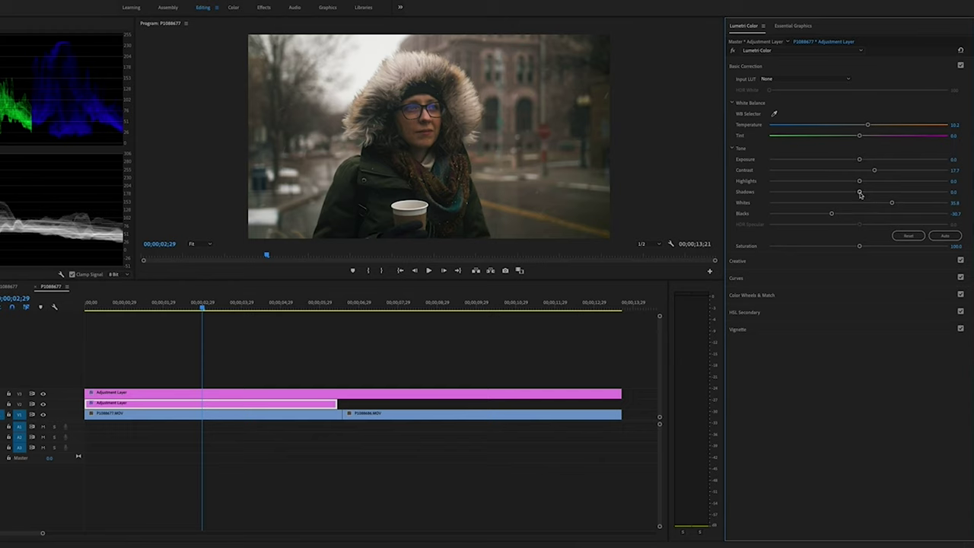
pyautogui.moveTo(859, 192); pyautogui.dragTo(863, 194)
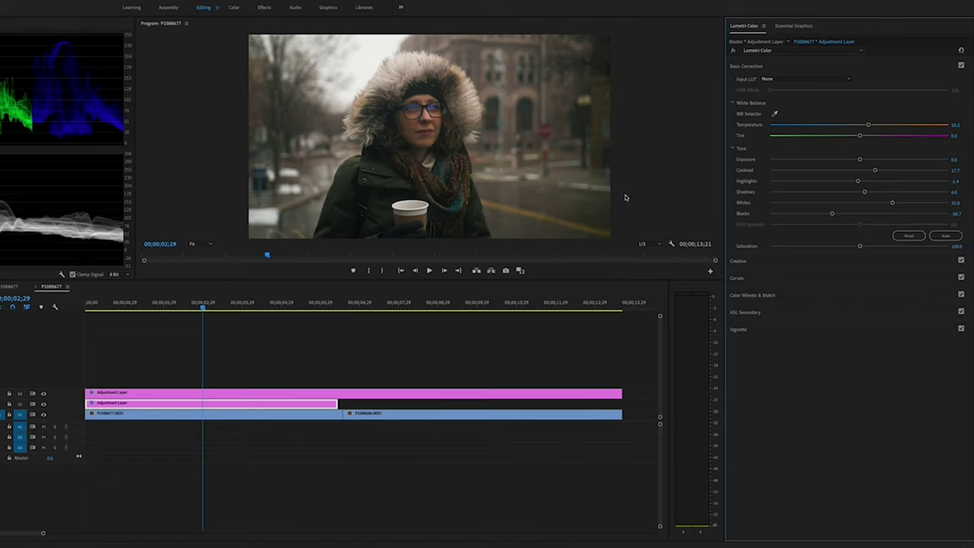
# Add a subtle dark vignette to the V2 adjustment layer by setting the vignette Amount slightly below zero.
pyautogui.click(766, 332)
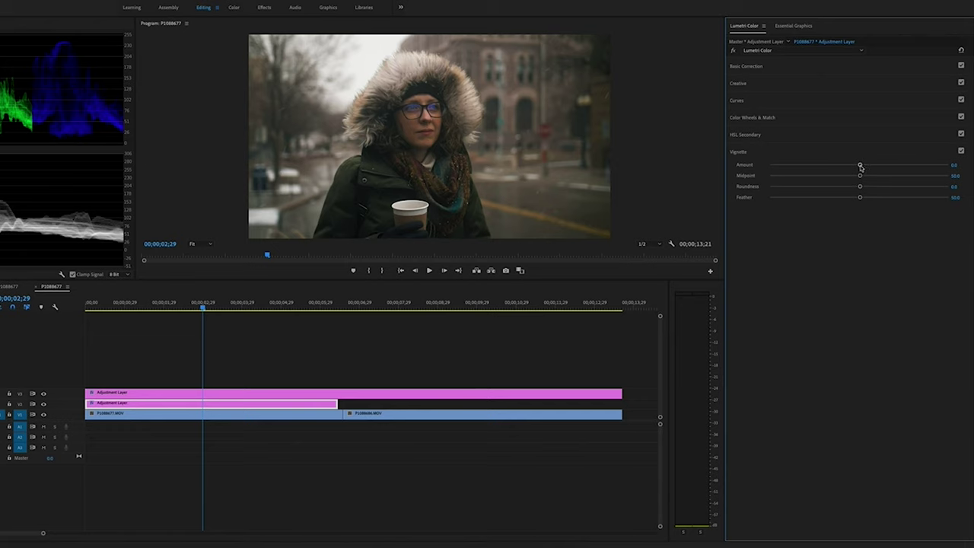
pyautogui.moveTo(860, 167); pyautogui.dragTo(854, 168)
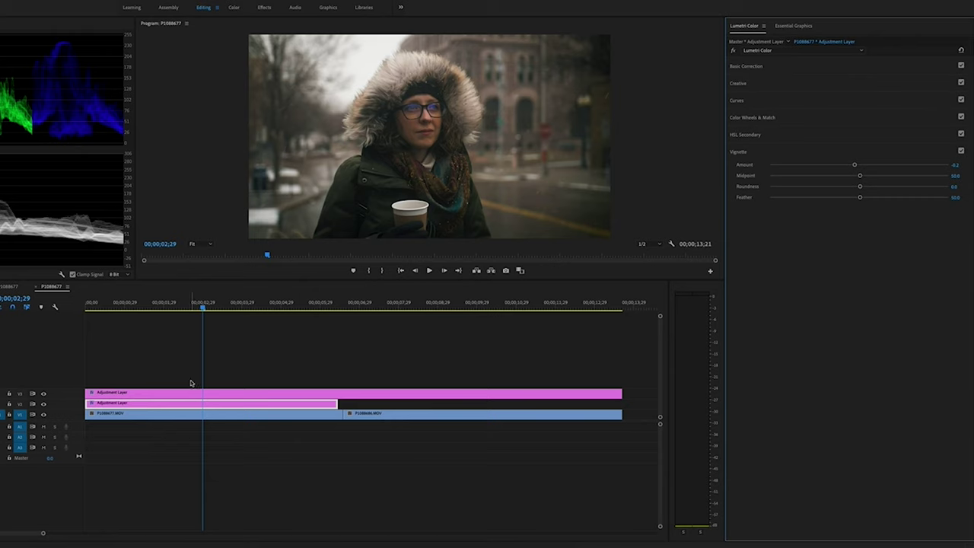
# Compare the shot at 00;00;03;12 with and without the grade by toggling the visibility of tracks V3 and V2.
pyautogui.moveTo(202, 307)
pyautogui.mouseDown()
pyautogui.moveTo(87, 312)
pyautogui.moveTo(219, 316)
pyautogui.mouseUp()
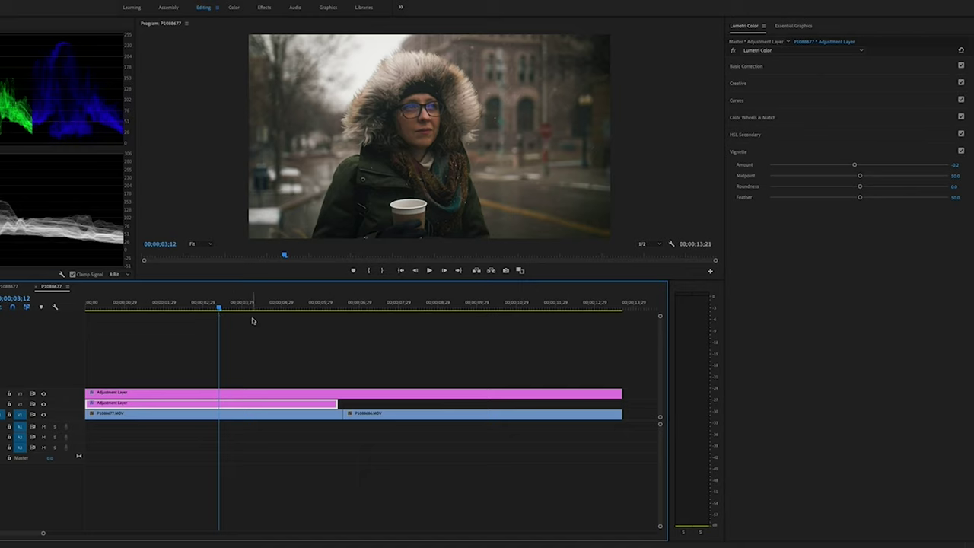
pyautogui.click(43, 394)
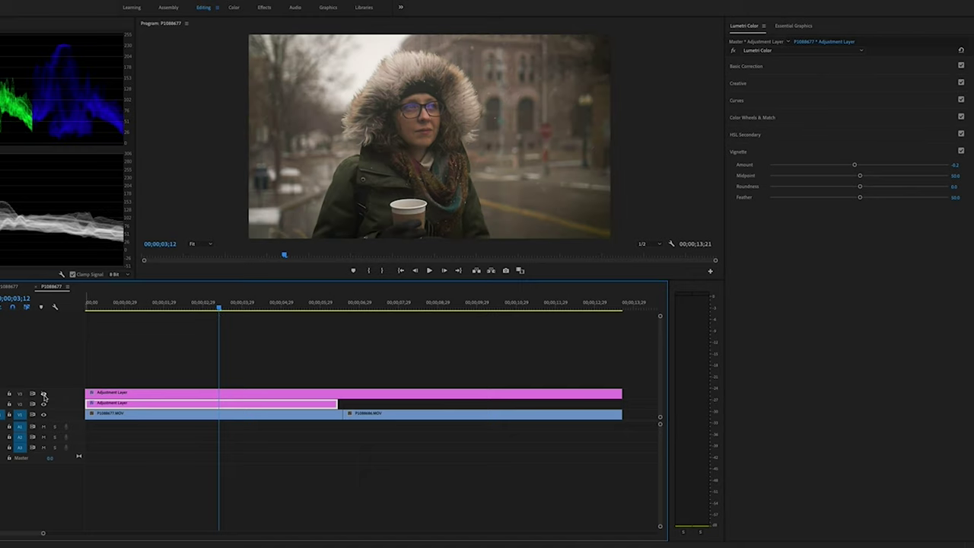
pyautogui.click(44, 394)
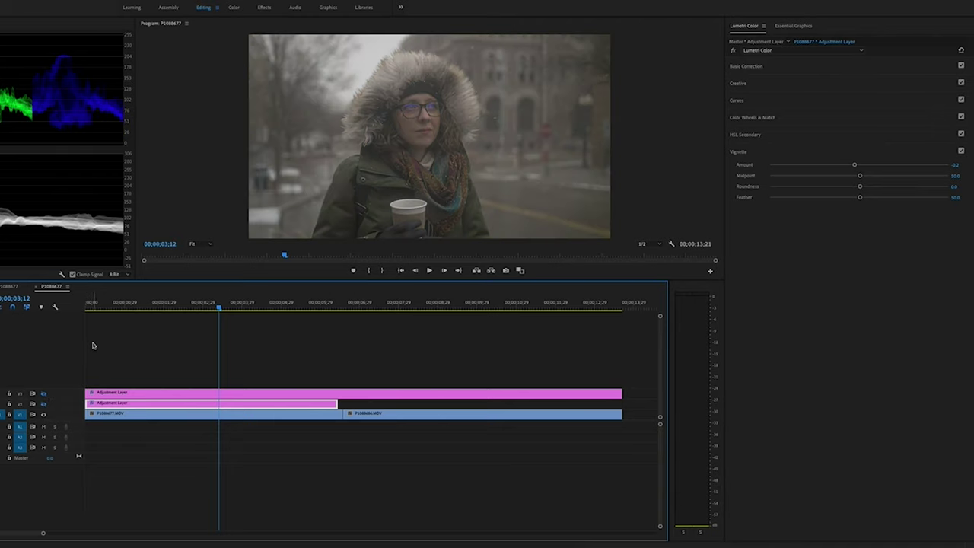
pyautogui.click(43, 405)
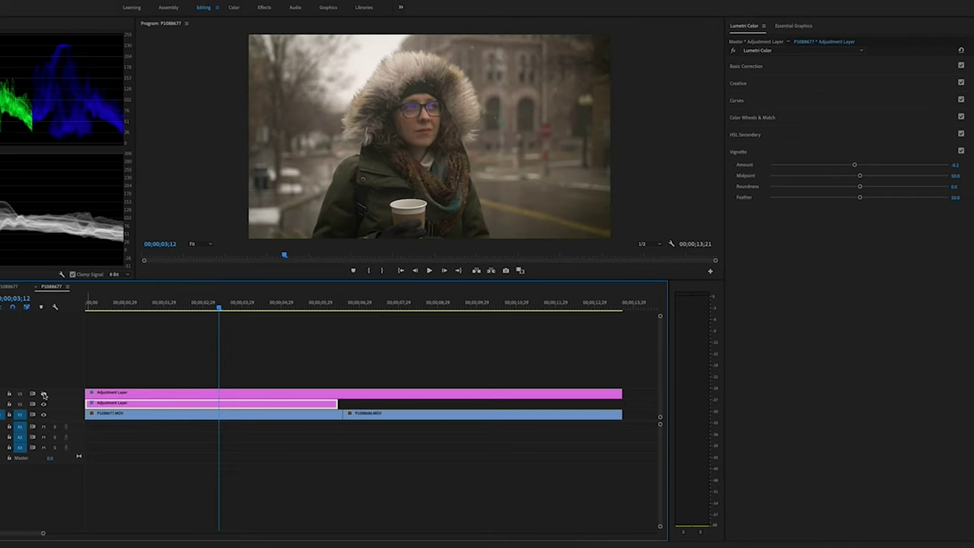
pyautogui.click(43, 394)
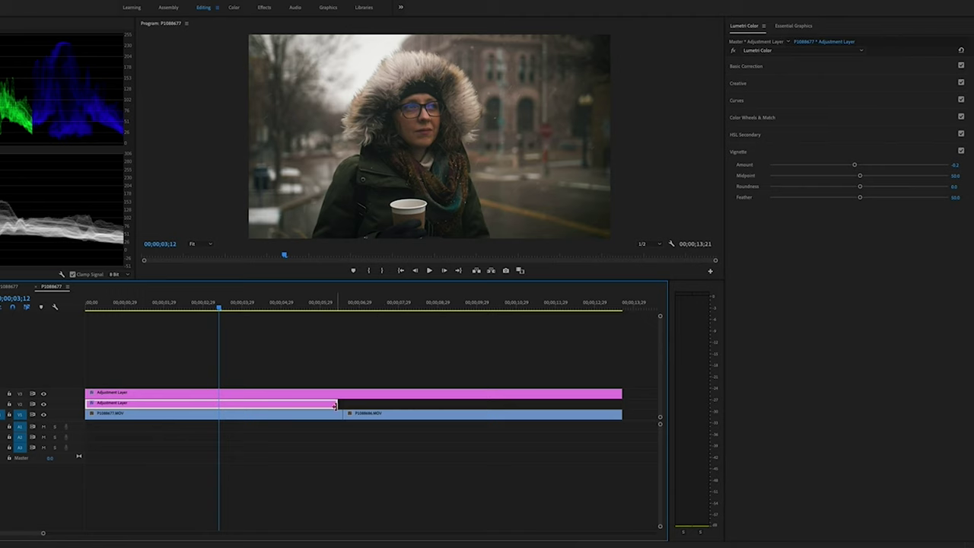
# Extend the V2 adjustment layer to the end of the second clip and move the playhead to 00;00;08;09.
pyautogui.click(324, 303)
pyautogui.moveTo(336, 403); pyautogui.dragTo(625, 408)
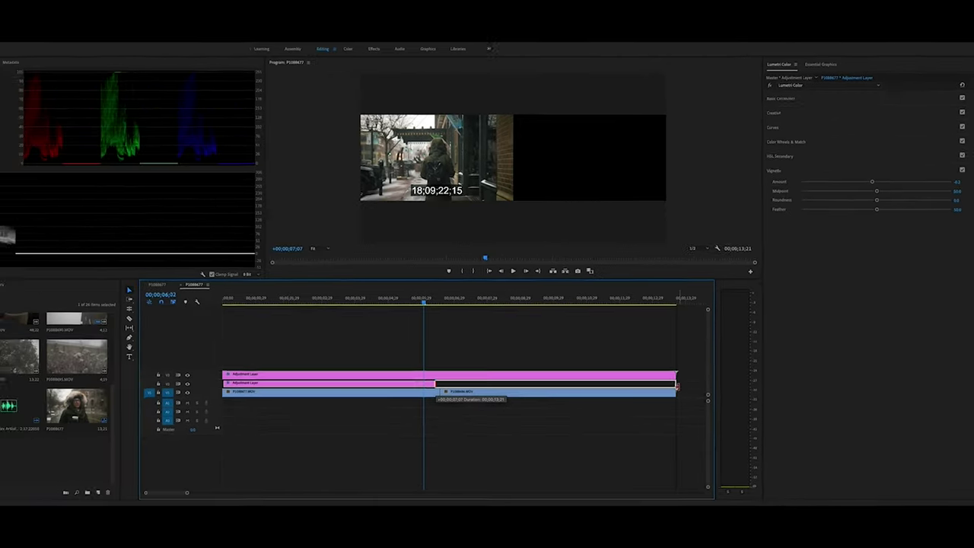
pyautogui.moveTo(674, 388); pyautogui.dragTo(674, 388)
pyautogui.click(465, 305)
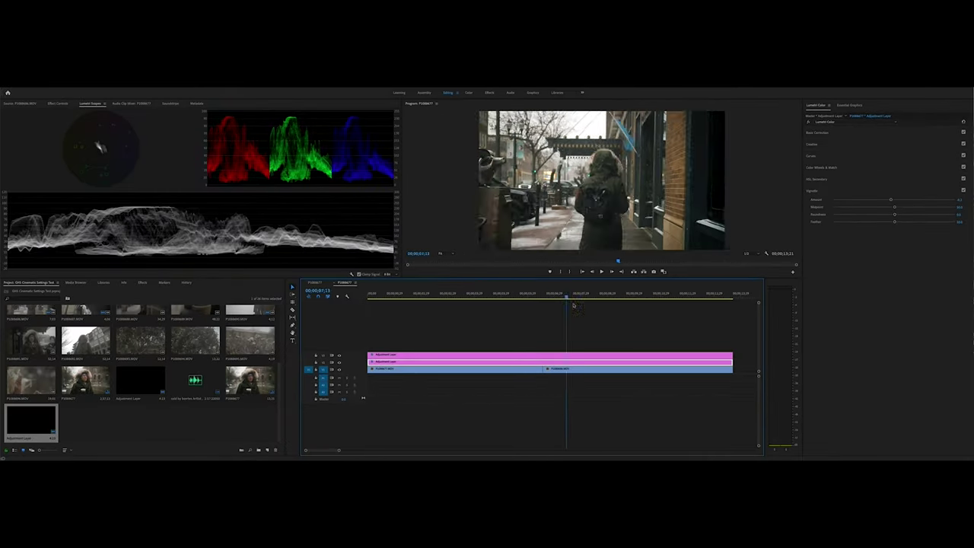
pyautogui.click(590, 296)
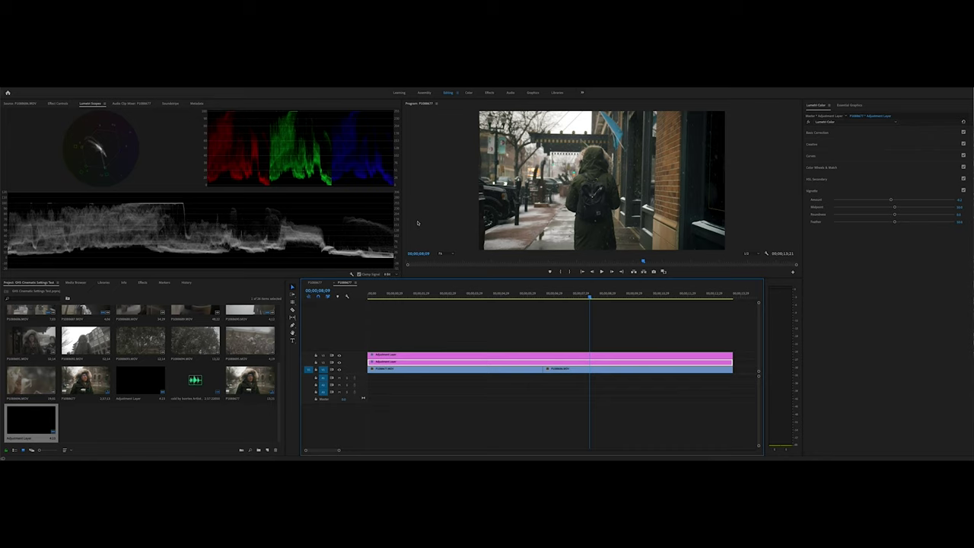
# Split the V2 adjustment layer at the edit point between the two video clips.
pyautogui.press('c')
pyautogui.click(543, 362)
pyautogui.press('Escape')
pyautogui.press('v')
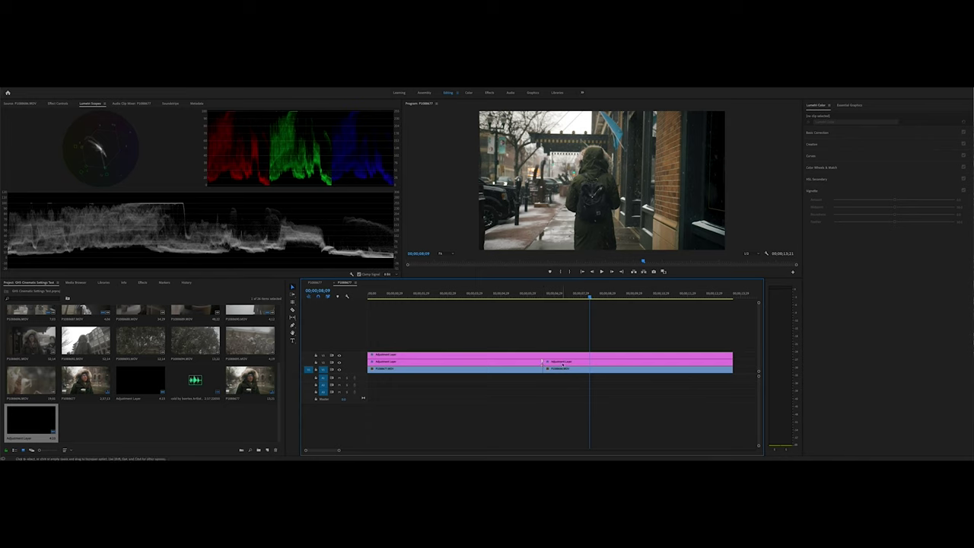
# Raise the Blacks of the second V2 adjustment layer to about -11 in its Basic Correction.
pyautogui.click(563, 363)
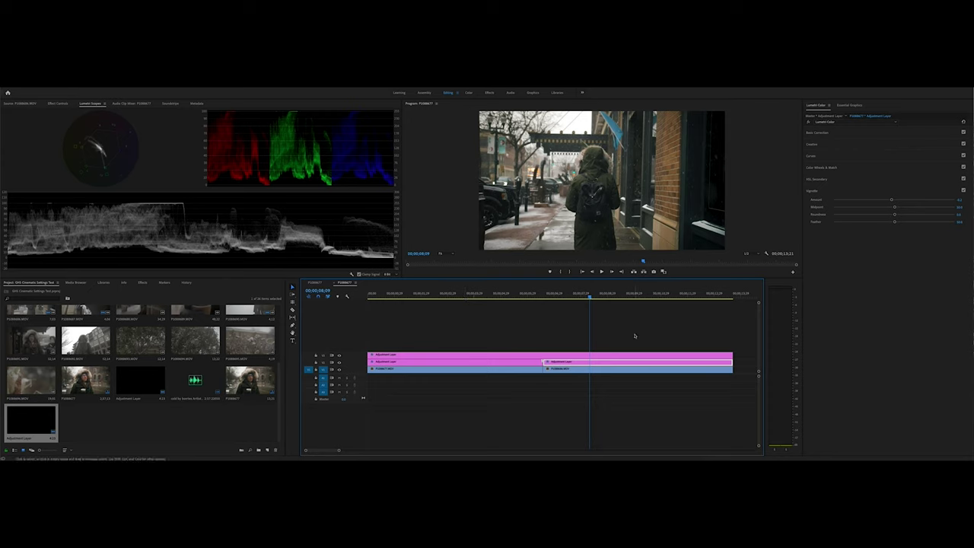
pyautogui.click(861, 133)
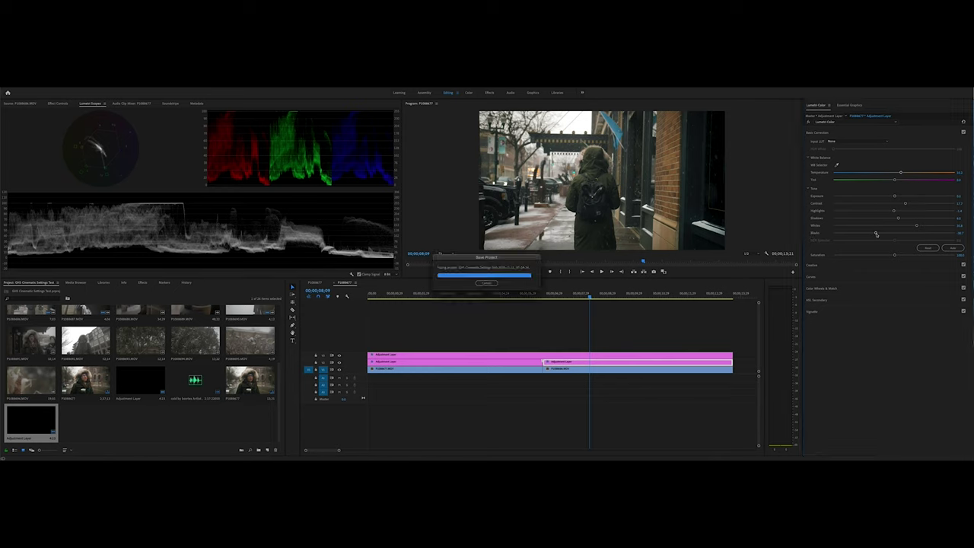
pyautogui.moveTo(875, 234); pyautogui.dragTo(885, 234)
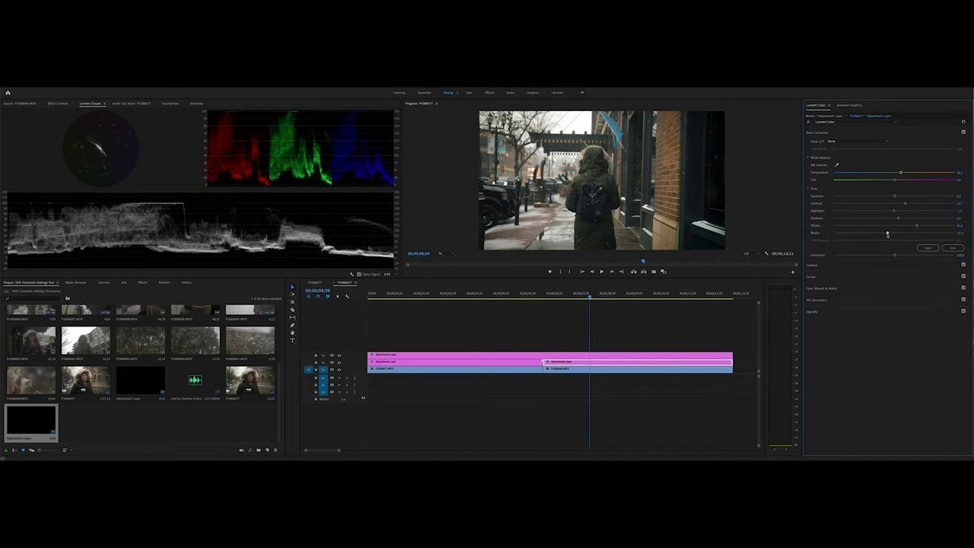
# Fine-tune the shadow point of the RGB S-curve on the second V2 adjustment layer, using a frame early in the second clip.
pyautogui.moveTo(593, 300); pyautogui.dragTo(569, 300)
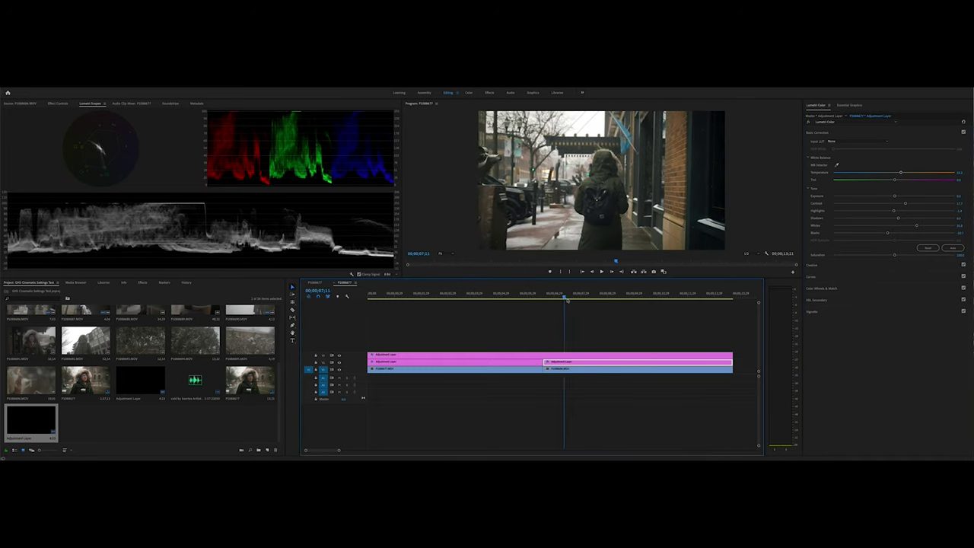
pyautogui.click(826, 278)
pyautogui.moveTo(875, 252); pyautogui.dragTo(875, 253)
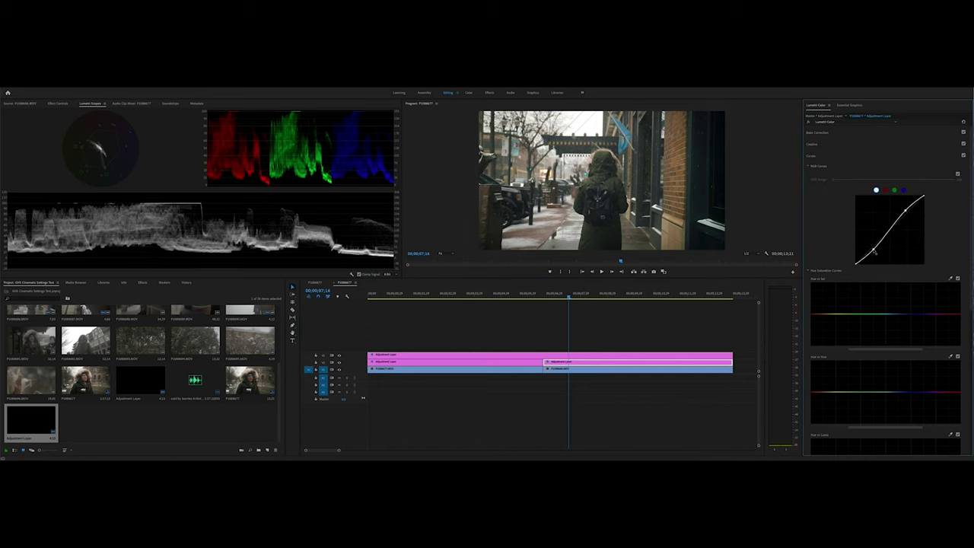
# Compare the second clip at 00;00;07;24 with and without the grade by toggling the visibility of tracks V3 and V2.
pyautogui.click(569, 298)
pyautogui.moveTo(569, 298)
pyautogui.mouseDown()
pyautogui.moveTo(621, 301)
pyautogui.moveTo(562, 307)
pyautogui.moveTo(577, 309)
pyautogui.mouseUp()
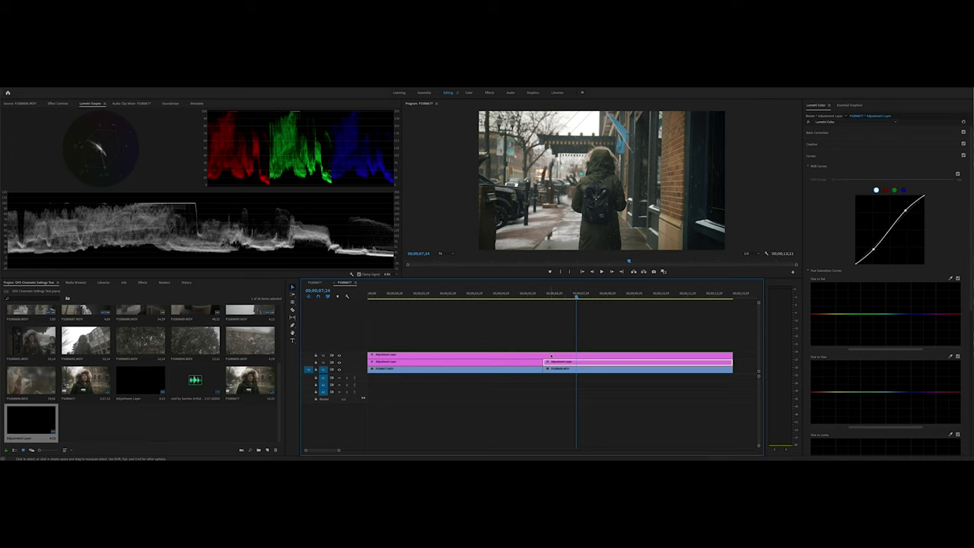
pyautogui.click(552, 356)
pyautogui.click(339, 355)
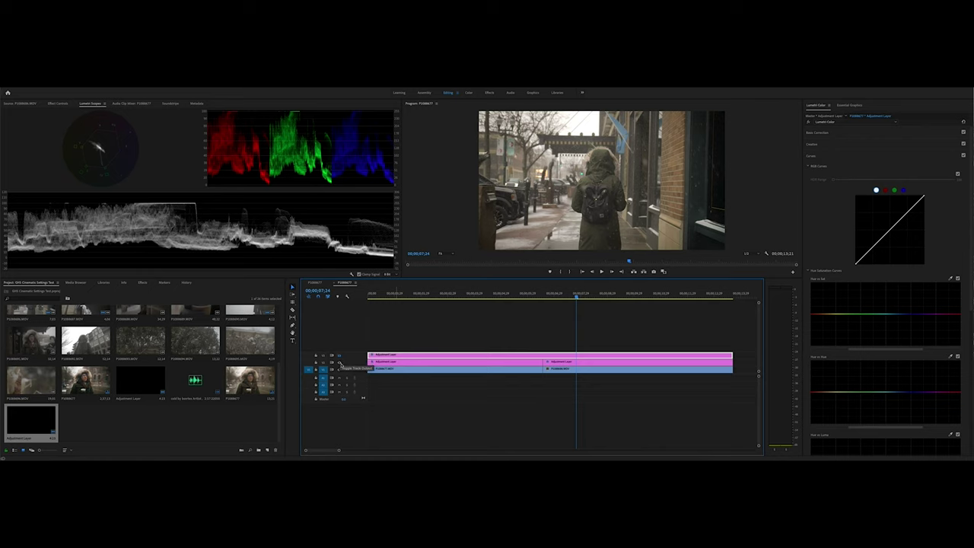
pyautogui.click(339, 363)
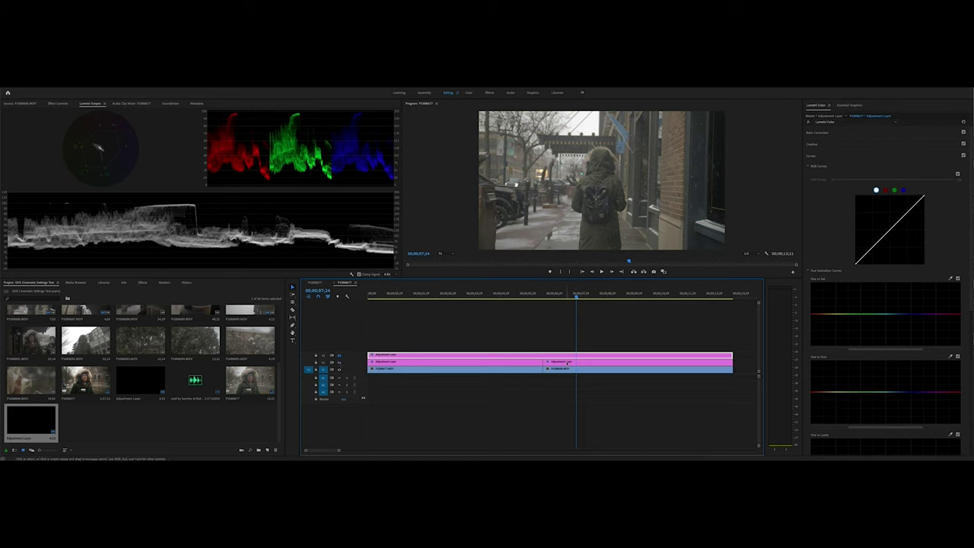
pyautogui.click(339, 362)
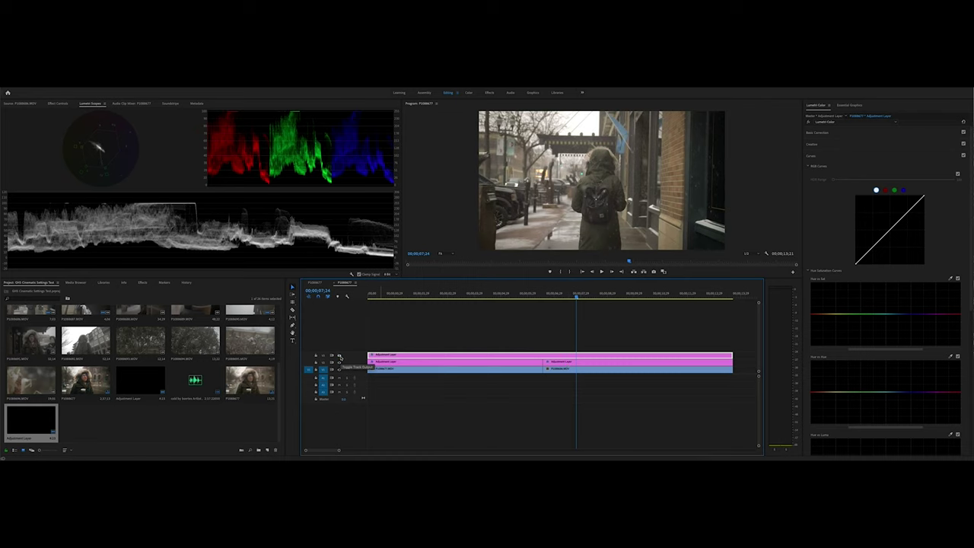
# Review the graded look at several points across both clips and return the playhead to the start of the sequence.
pyautogui.click(508, 295)
pyautogui.moveTo(508, 296); pyautogui.dragTo(615, 333)
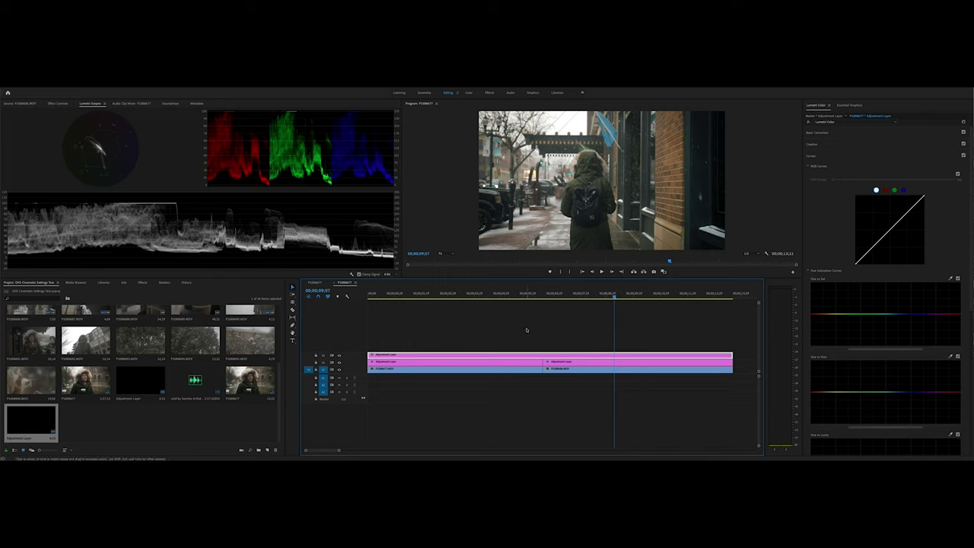
pyautogui.click(565, 297)
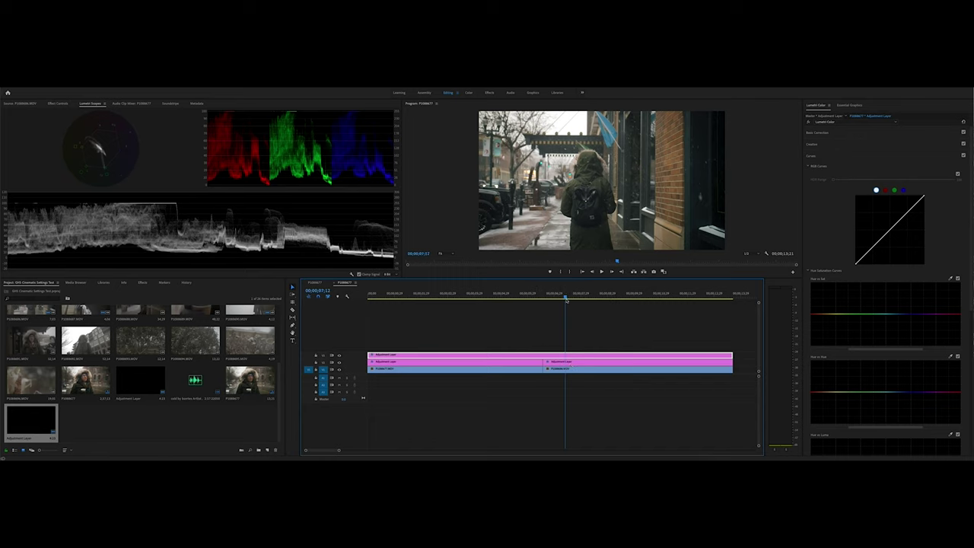
pyautogui.click(565, 297)
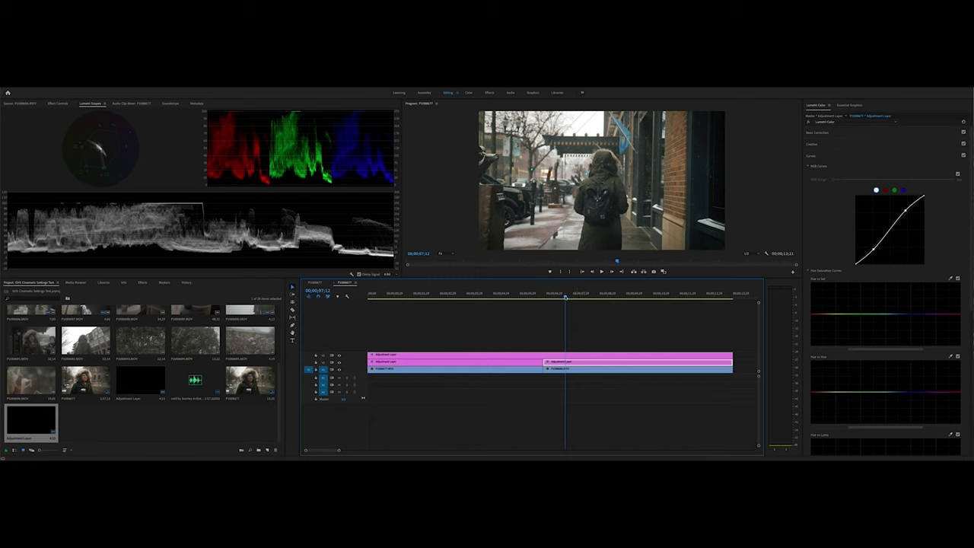
pyautogui.moveTo(565, 297); pyautogui.dragTo(556, 297)
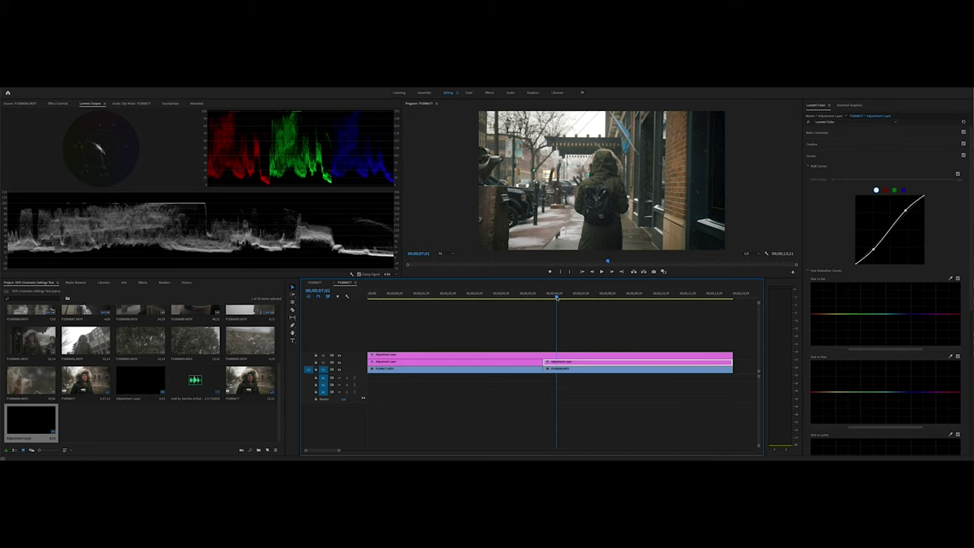
pyautogui.moveTo(556, 298); pyautogui.dragTo(369, 301)
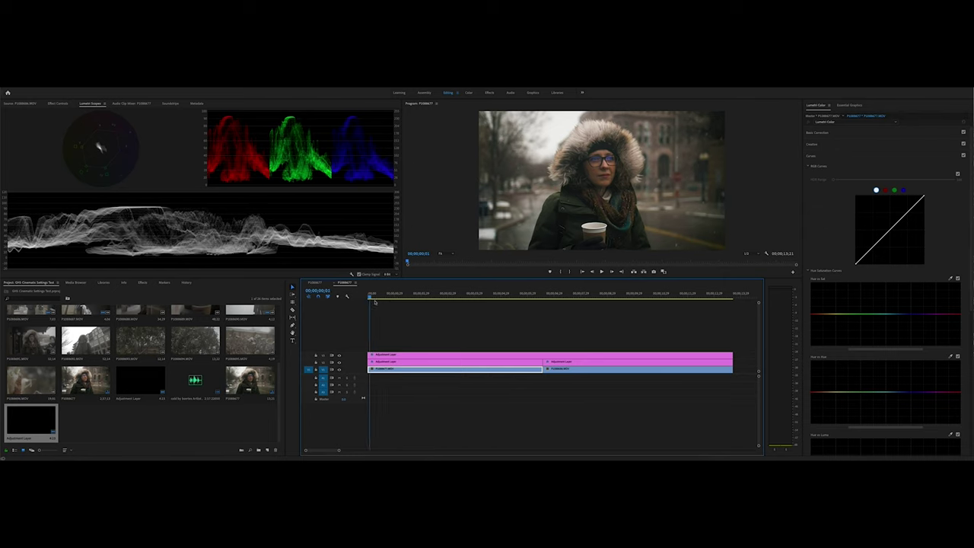
pyautogui.click(408, 298)
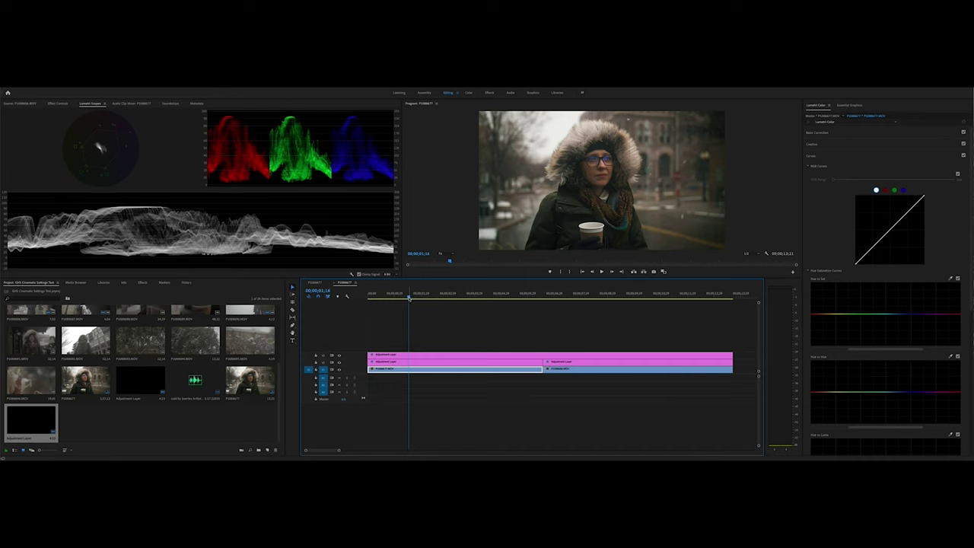
pyautogui.click(367, 298)
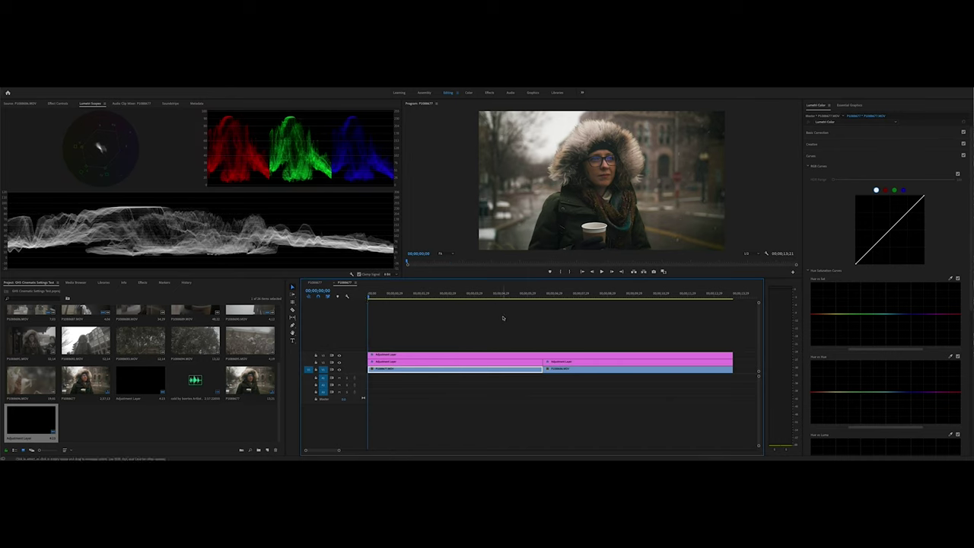